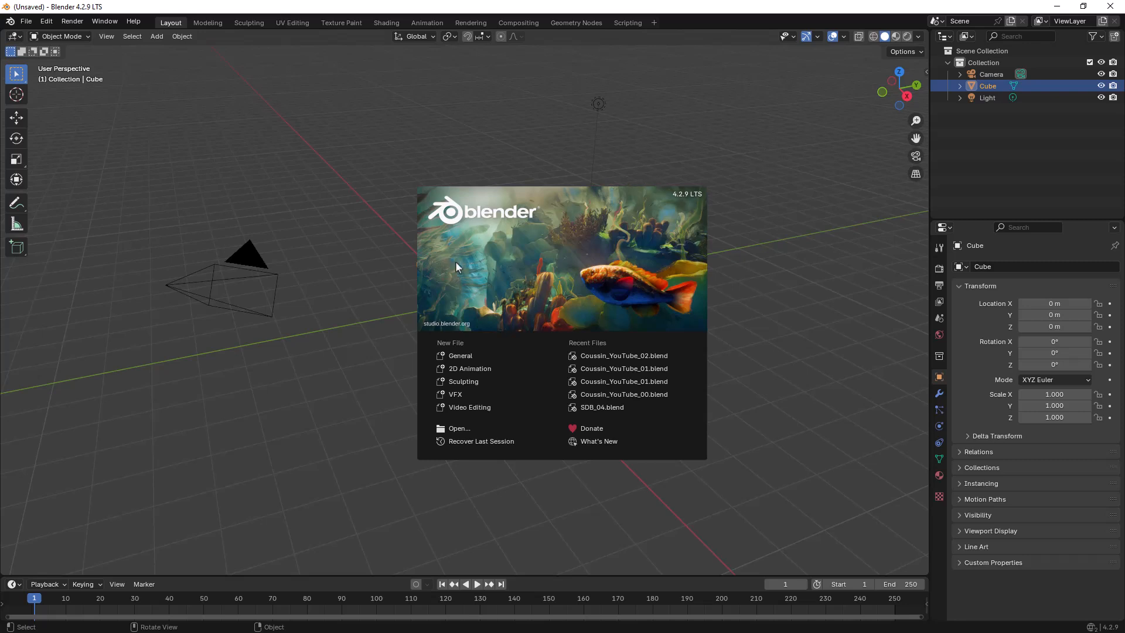
# Dismiss the splash screen and examine the default cube scene from different angles and distances.
pyautogui.click(652, 149)
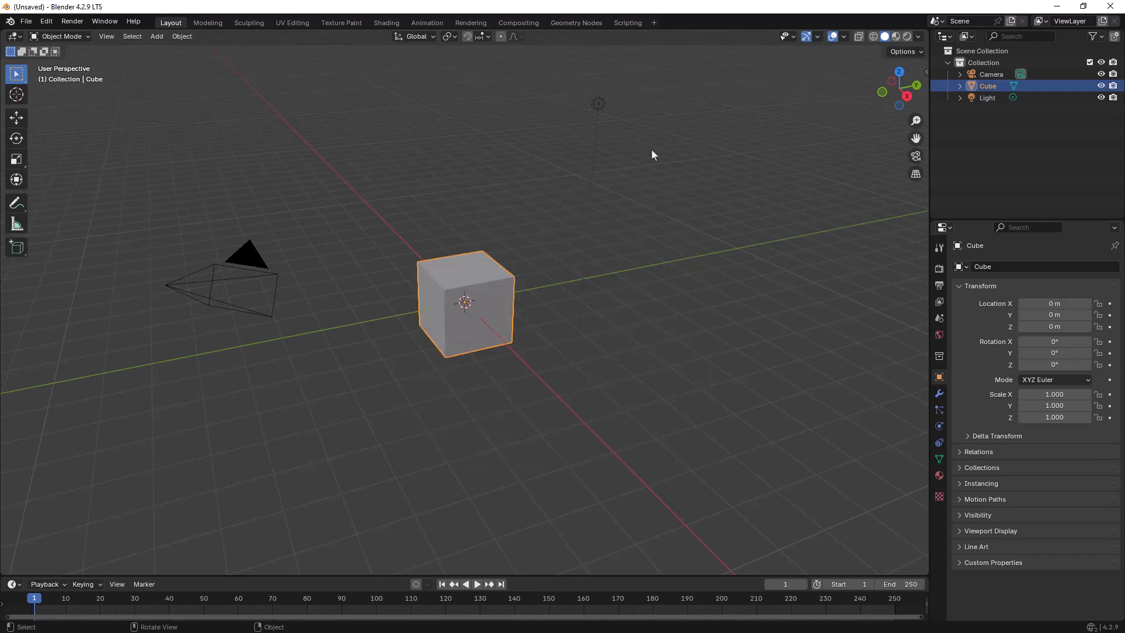
pyautogui.moveTo(547, 279)
pyautogui.mouseDown(button='middle')
pyautogui.moveTo(594, 267)
pyautogui.moveTo(539, 271)
pyautogui.mouseUp(button='middle')
pyautogui.scroll(-4, 577, 279)
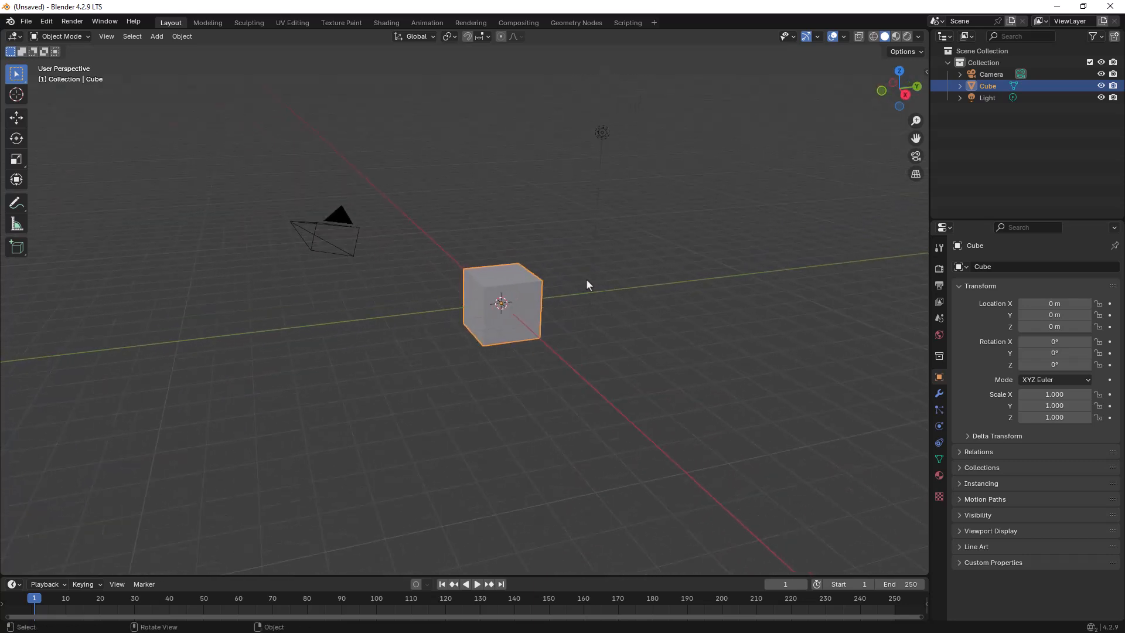
pyautogui.scroll(2, 585, 279)
pyautogui.moveTo(585, 279)
pyautogui.mouseDown(button='middle')
pyautogui.moveTo(613, 258)
pyautogui.moveTo(578, 270)
pyautogui.mouseUp(button='middle')
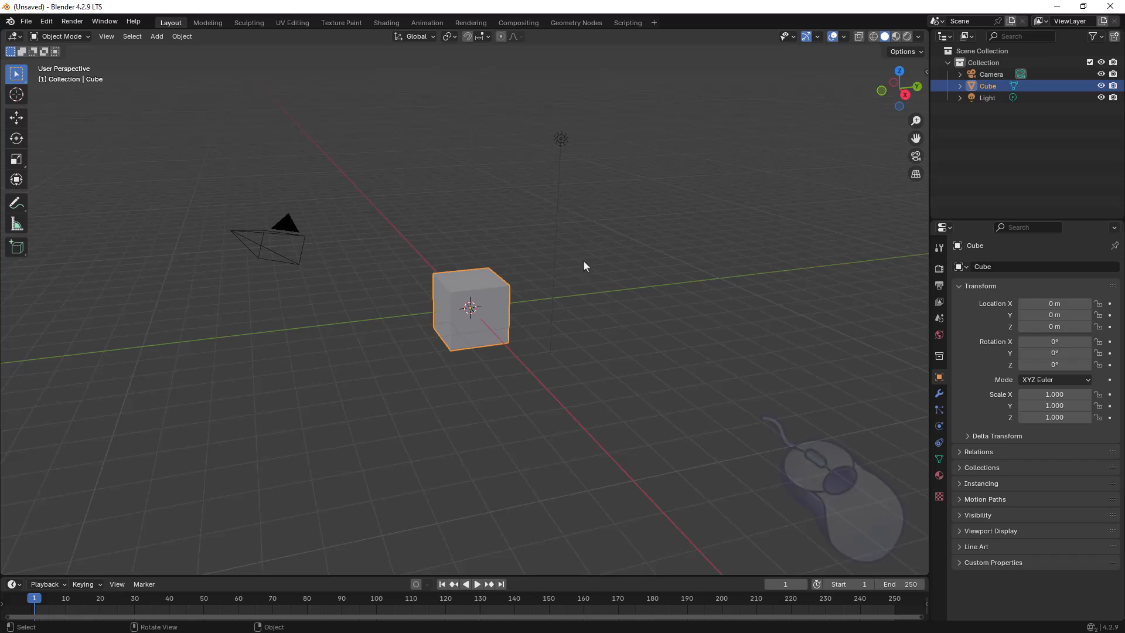
pyautogui.scroll(5, 529, 299)
pyautogui.scroll(4, 529, 291)
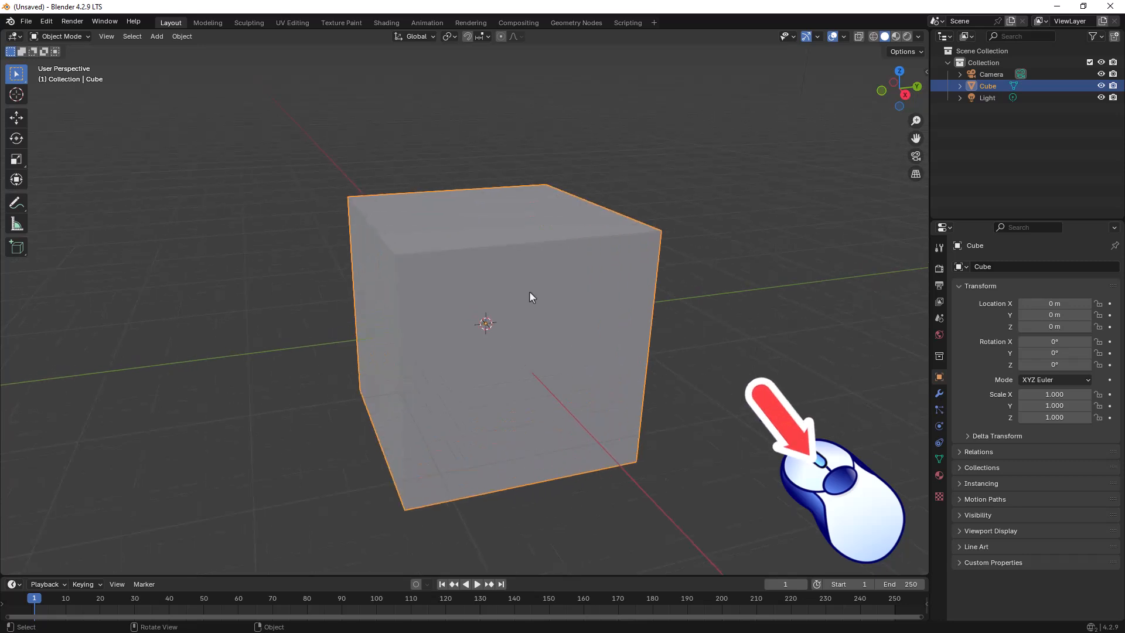
pyautogui.scroll(-10, 530, 290)
pyautogui.scroll(3, 530, 288)
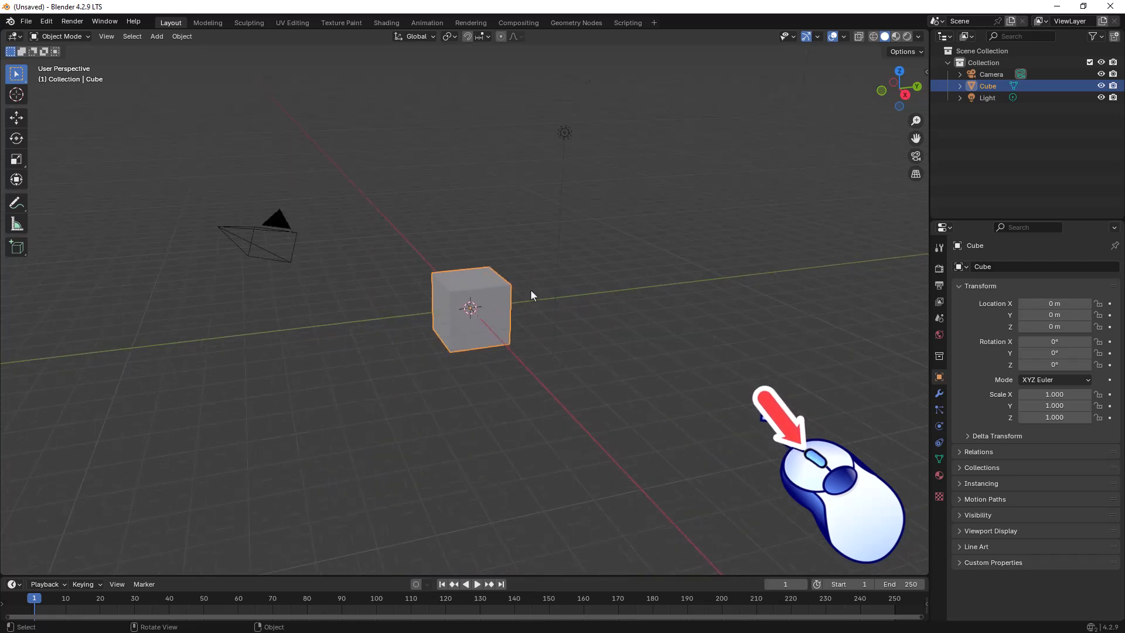
pyautogui.scroll(-3, 596, 183)
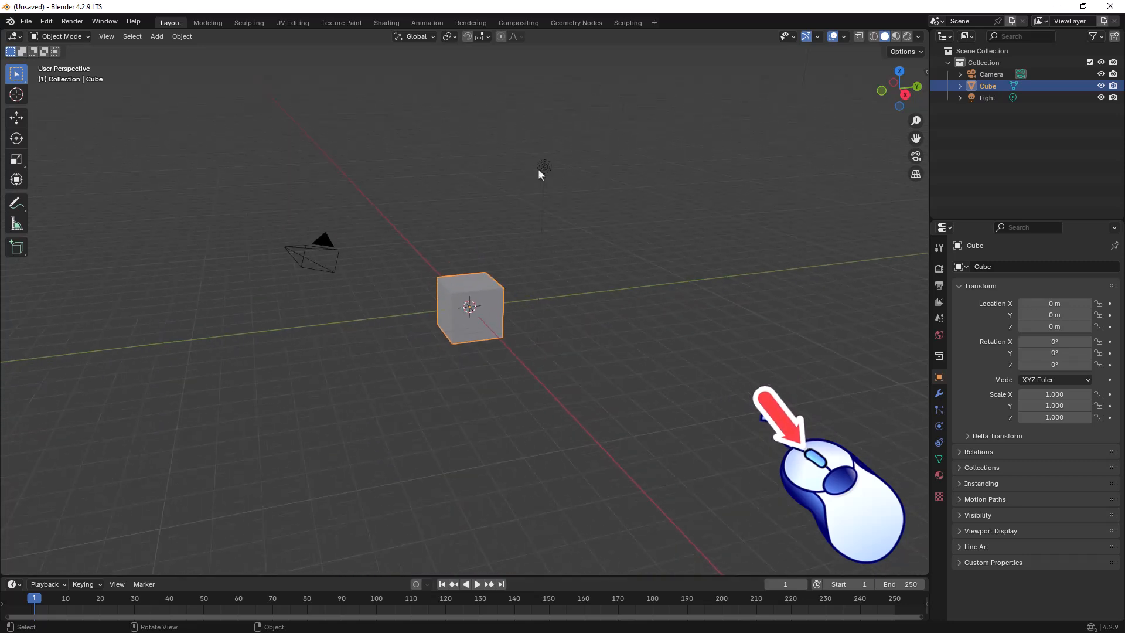
# Select the light and the camera in turn, and look at the camera's object context options.
pyautogui.click(544, 167)
pyautogui.click(321, 237)
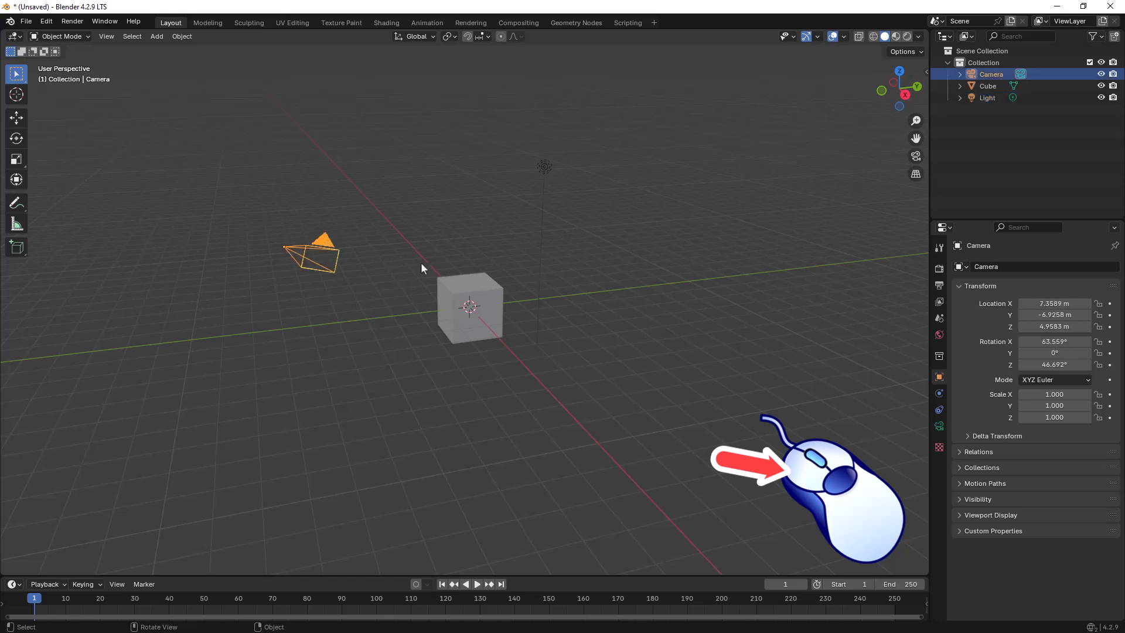
pyautogui.rightClick(473, 280)
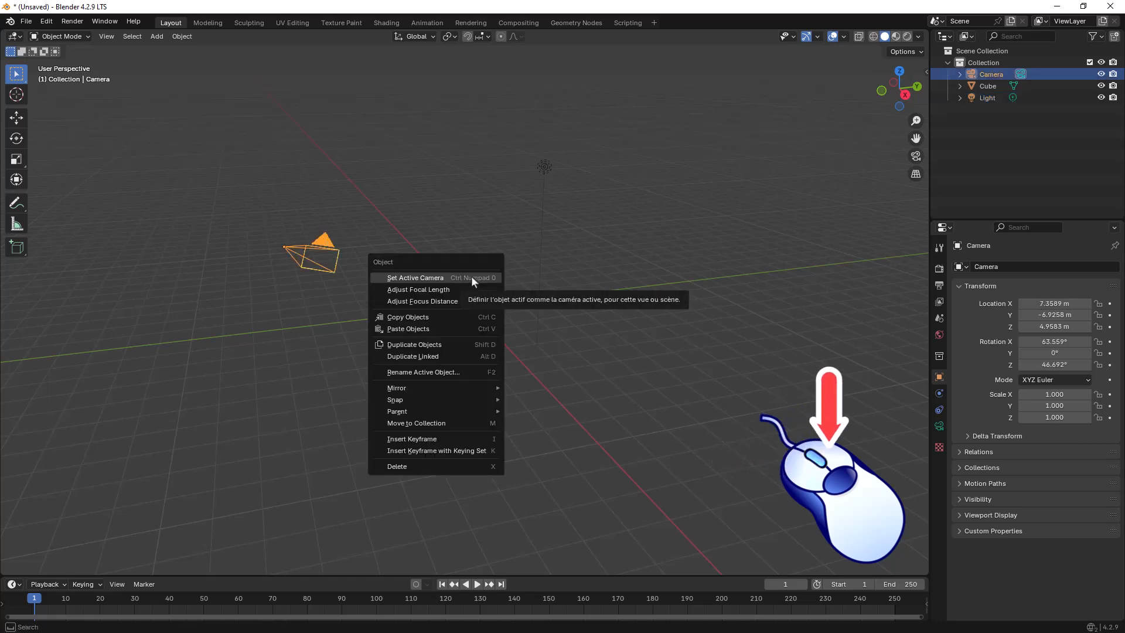
pyautogui.click(410, 316)
pyautogui.keyDown('shift'); pyautogui.moveTo(430, 229); pyautogui.dragTo(530, 239, button='middle'); pyautogui.keyUp('shift')
pyautogui.scroll(1, 507, 253)
pyautogui.scroll(1, 508, 256)
pyautogui.scroll(-1, 508, 254)
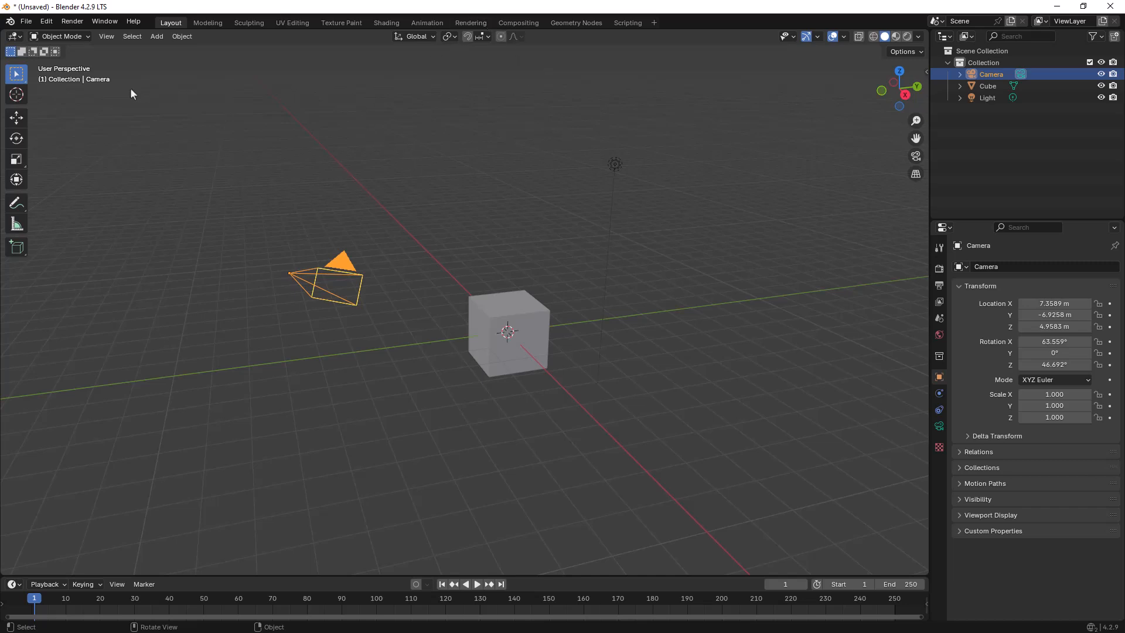
# Open the Preferences, move their window toward the middle of the 3D view, and show the Interface settings.
pyautogui.click(47, 21)
pyautogui.click(82, 174)
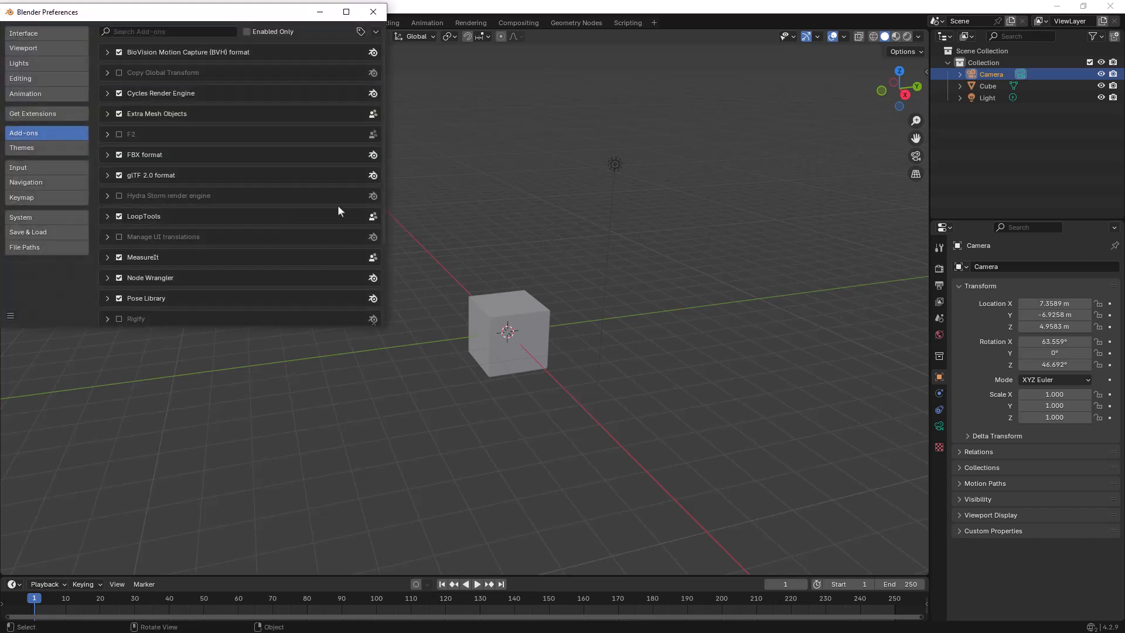
pyautogui.moveTo(263, 12); pyautogui.dragTo(407, 83)
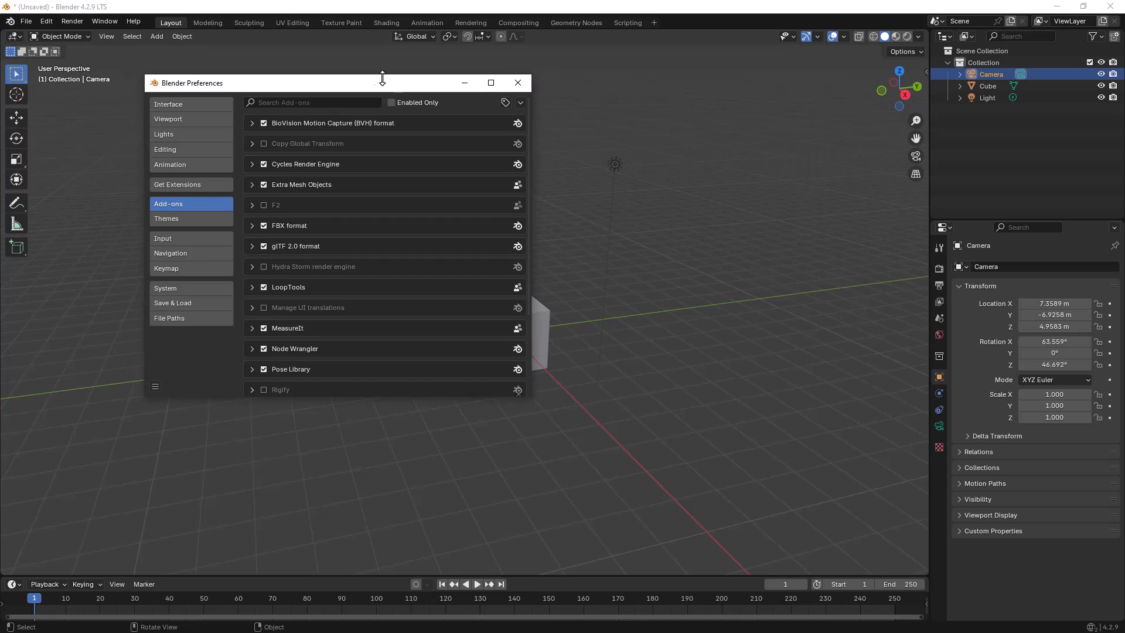
pyautogui.click(188, 107)
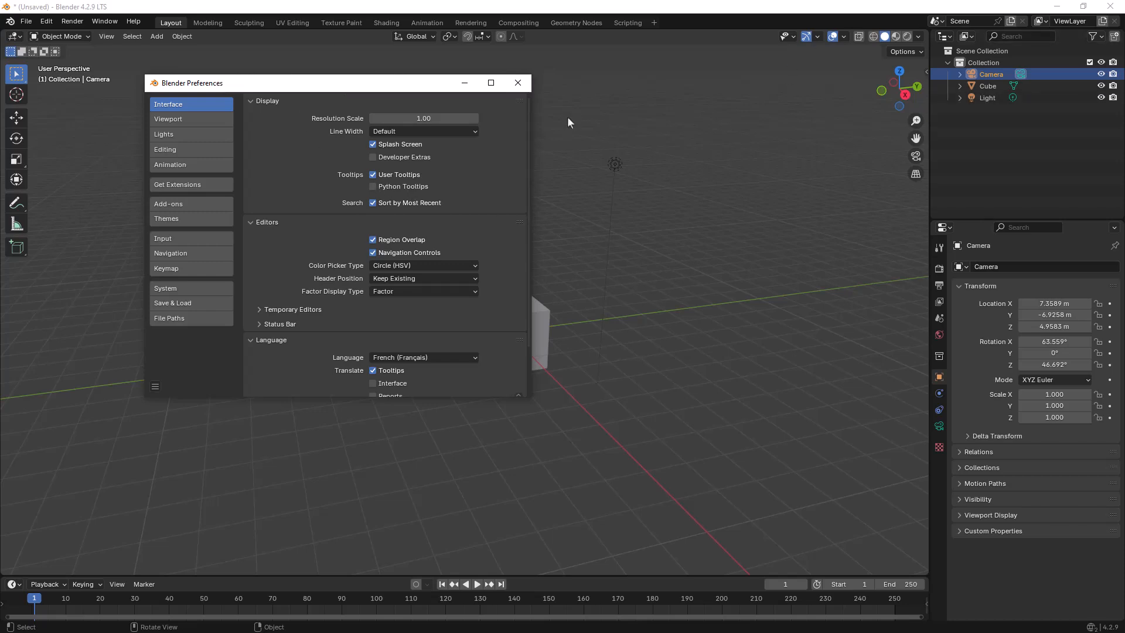
# Try an interface resolution scale of 1.16 and reset it to 1.
pyautogui.moveTo(423, 117); pyautogui.dragTo(466, 118)
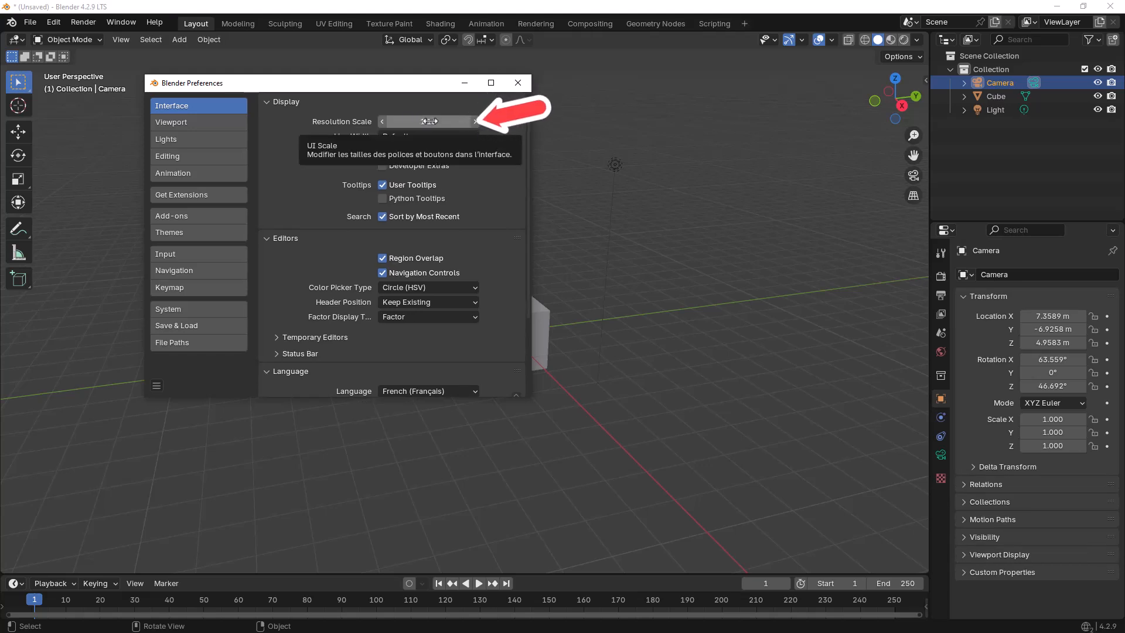
pyautogui.click(429, 120)
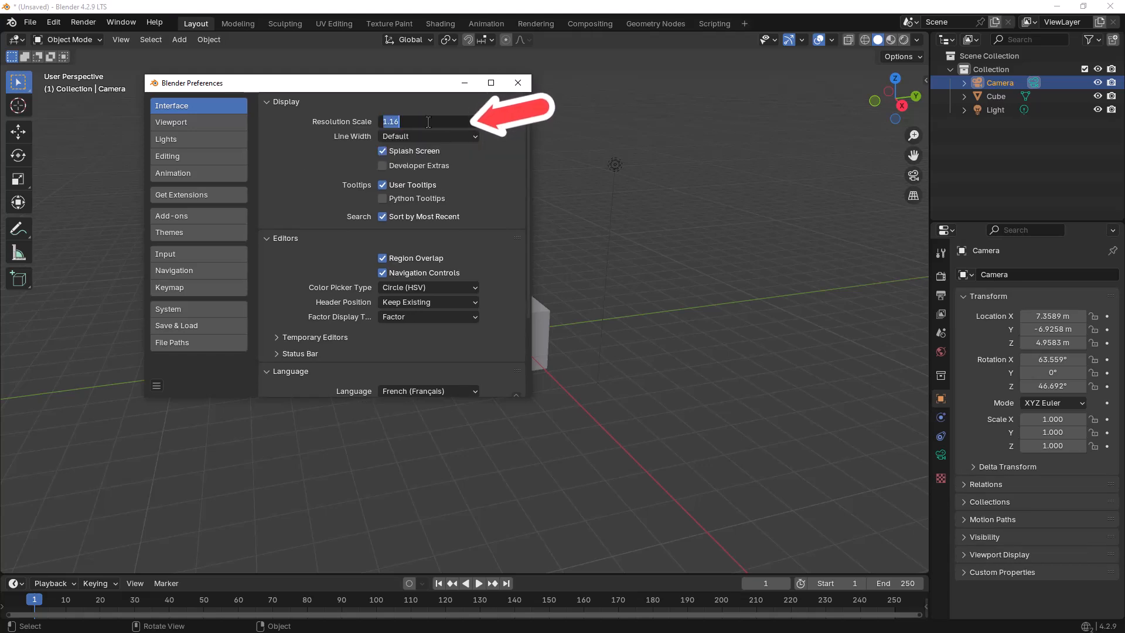
pyautogui.write('1')
pyautogui.press('Return')
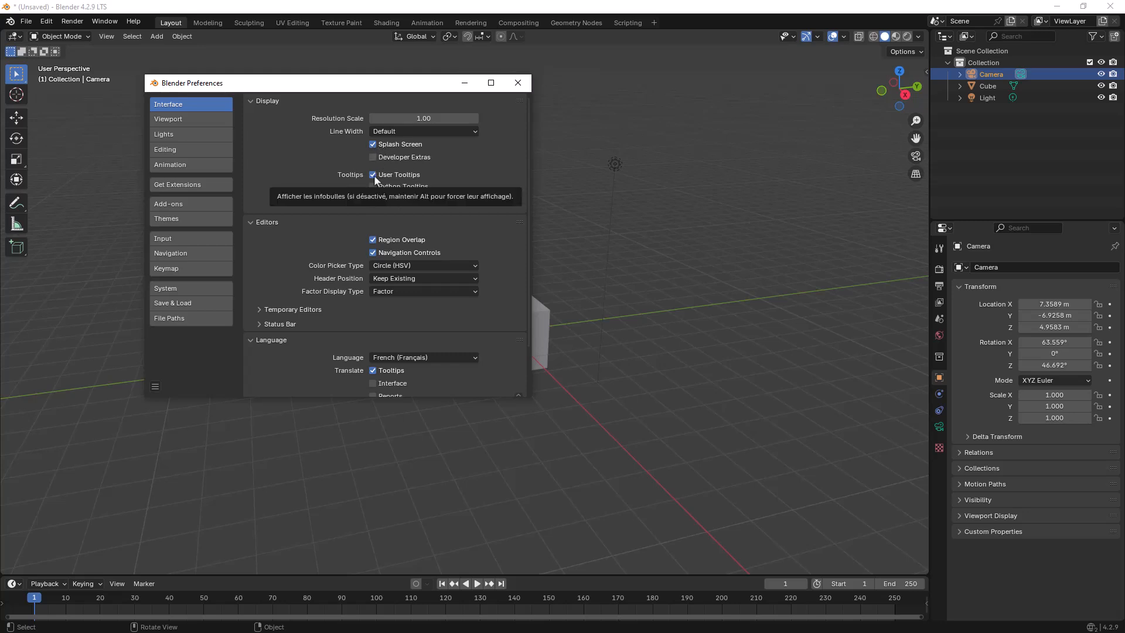
# Try the French translation of the interface by toggling it, leaving only tooltips translated.
pyautogui.scroll(-2, 439, 266)
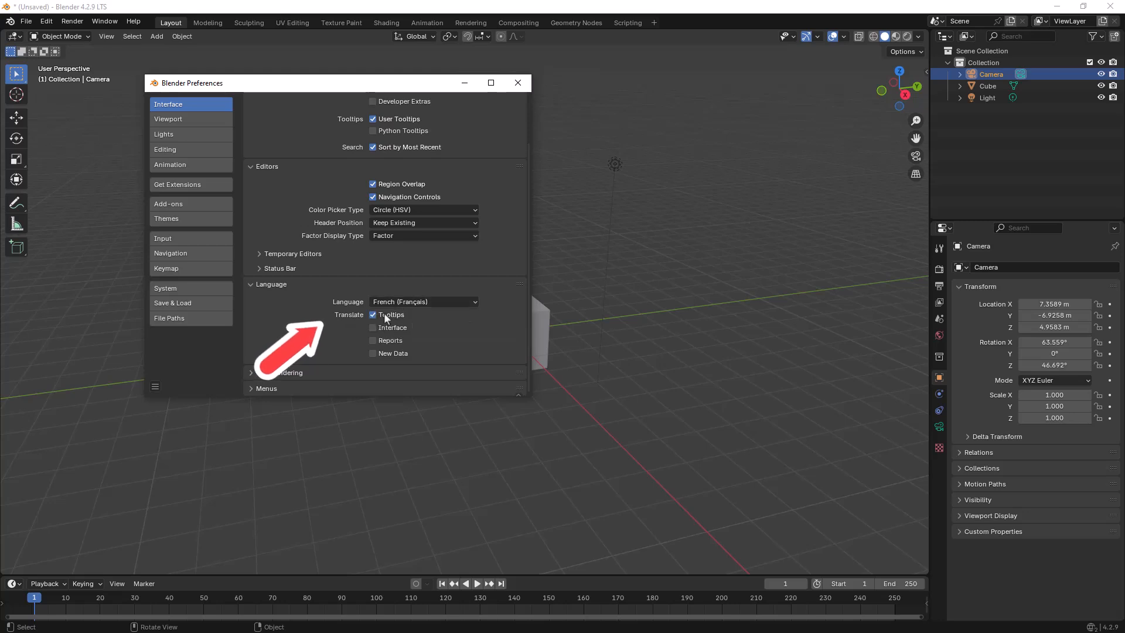
pyautogui.click(373, 327)
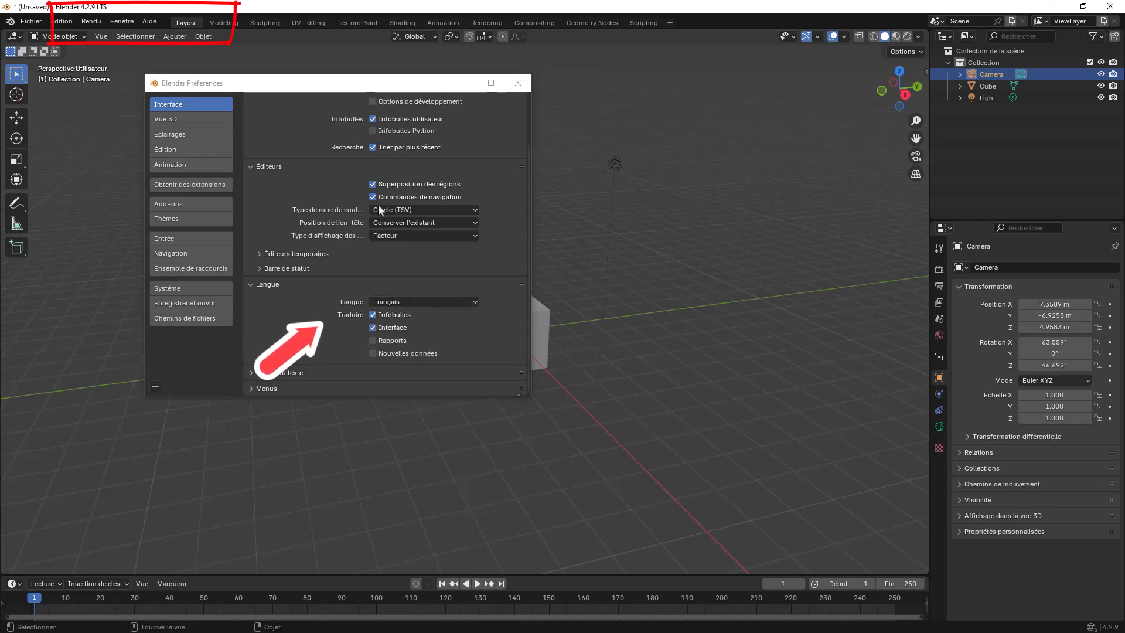
pyautogui.click(373, 327)
pyautogui.click(373, 327)
pyautogui.click(372, 327)
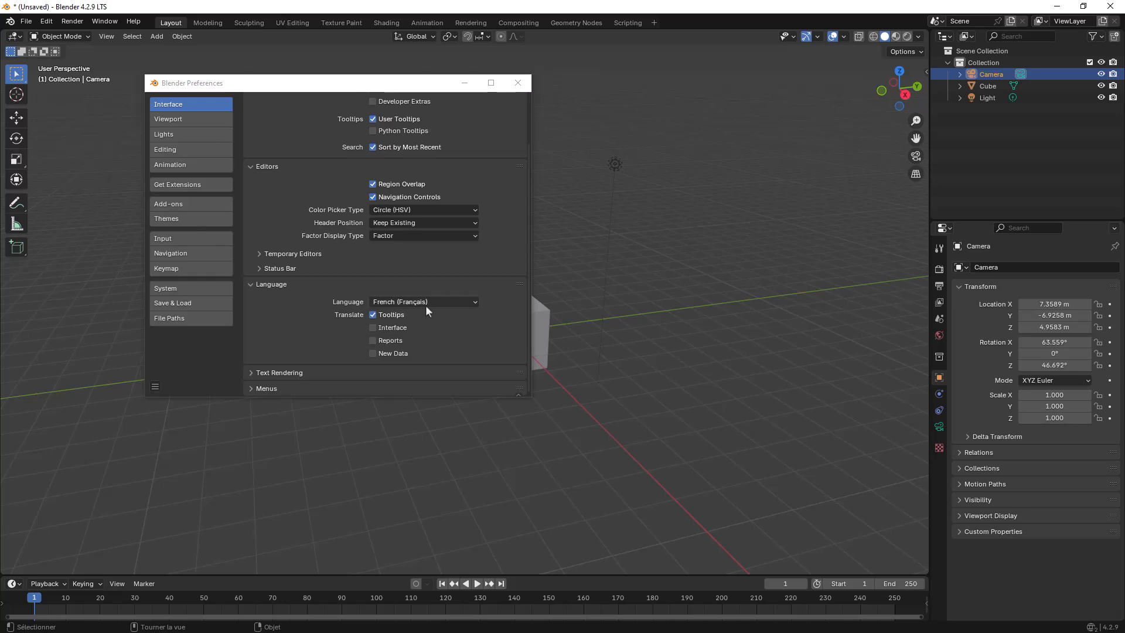
pyautogui.click(462, 267)
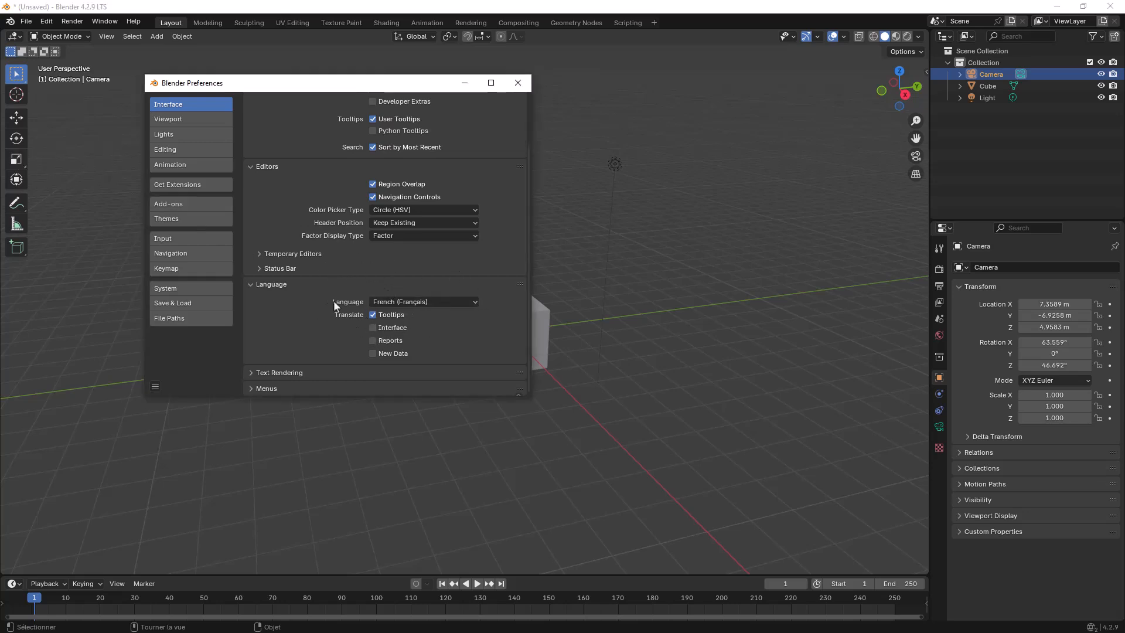
# Review the Viewport, Lights, Editing, Animation, Get Extensions, Add-ons, Input and Navigation preferences.
pyautogui.click(184, 118)
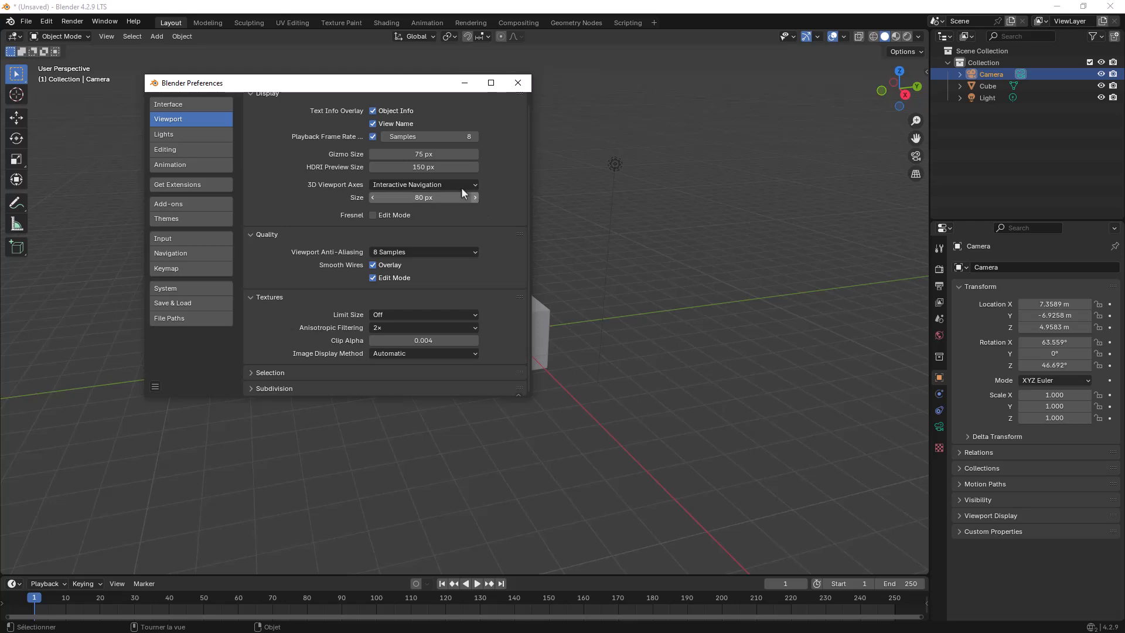
pyautogui.click(186, 135)
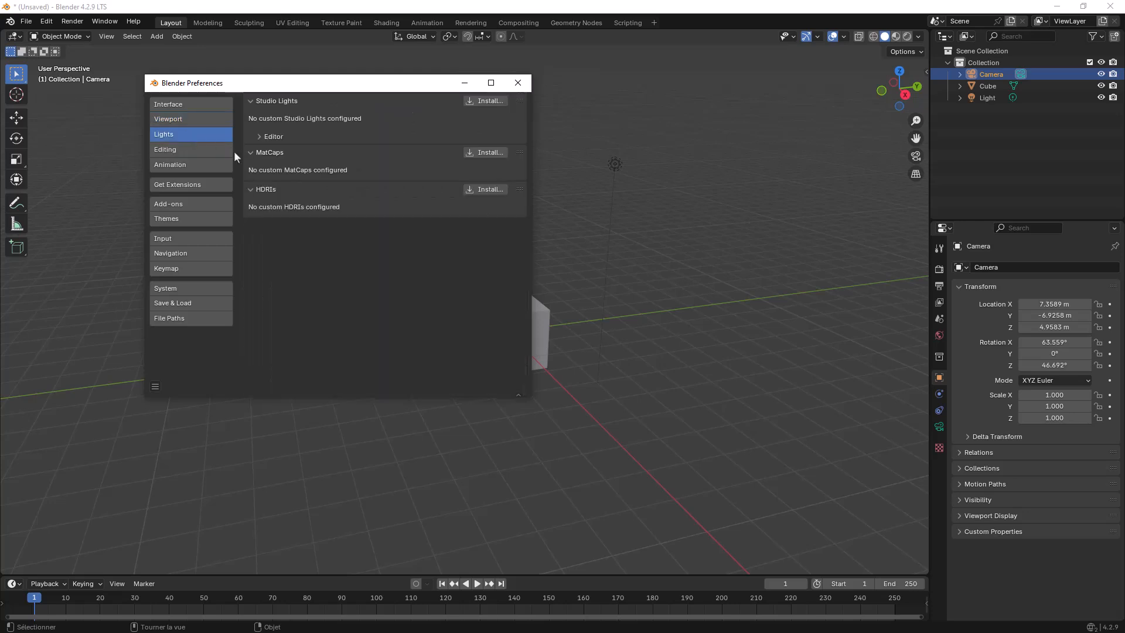
pyautogui.click(182, 153)
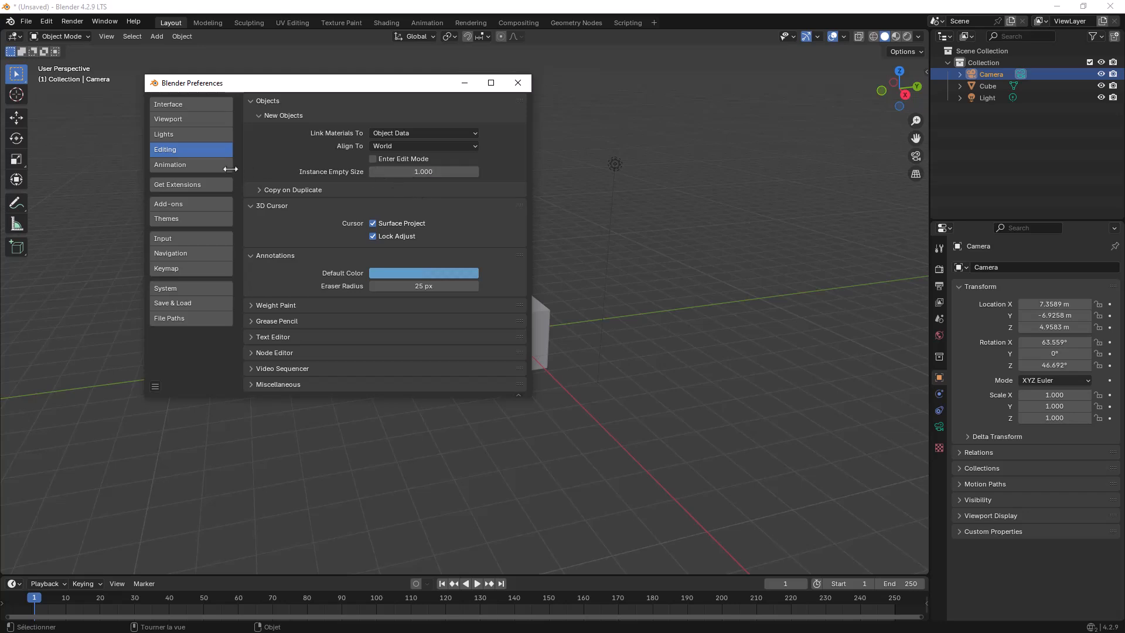
pyautogui.click(207, 169)
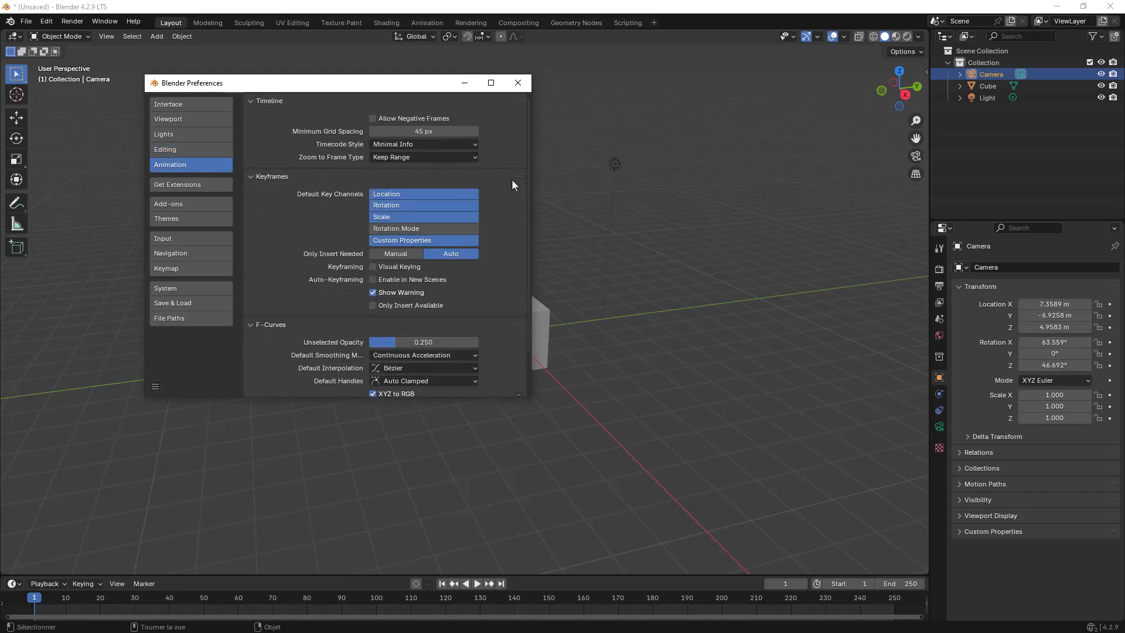
pyautogui.click(191, 186)
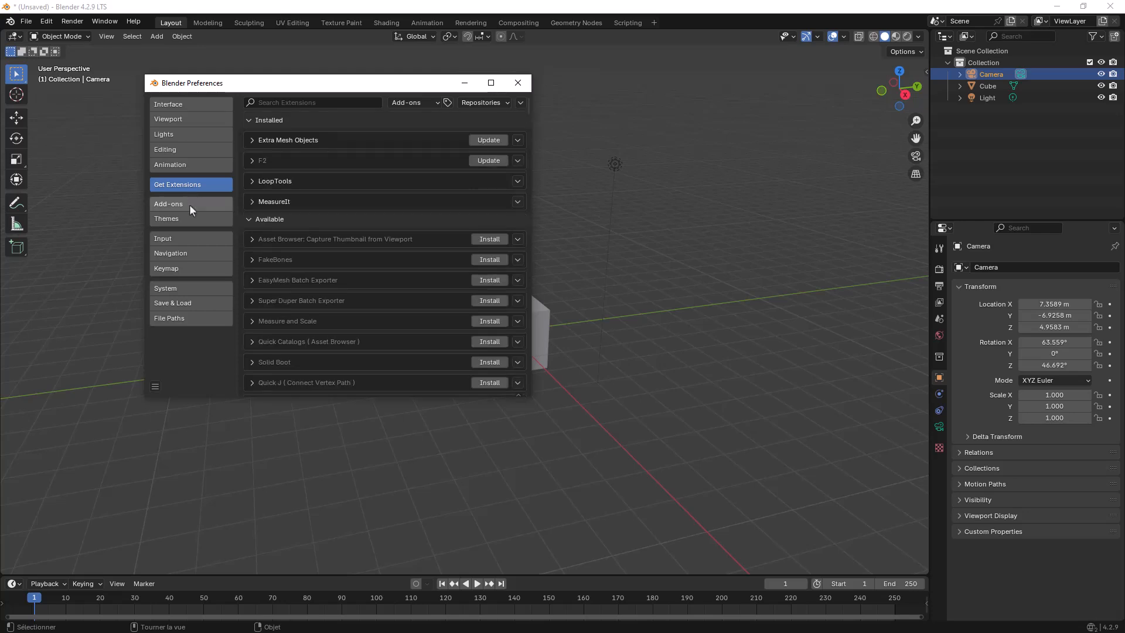
pyautogui.click(190, 207)
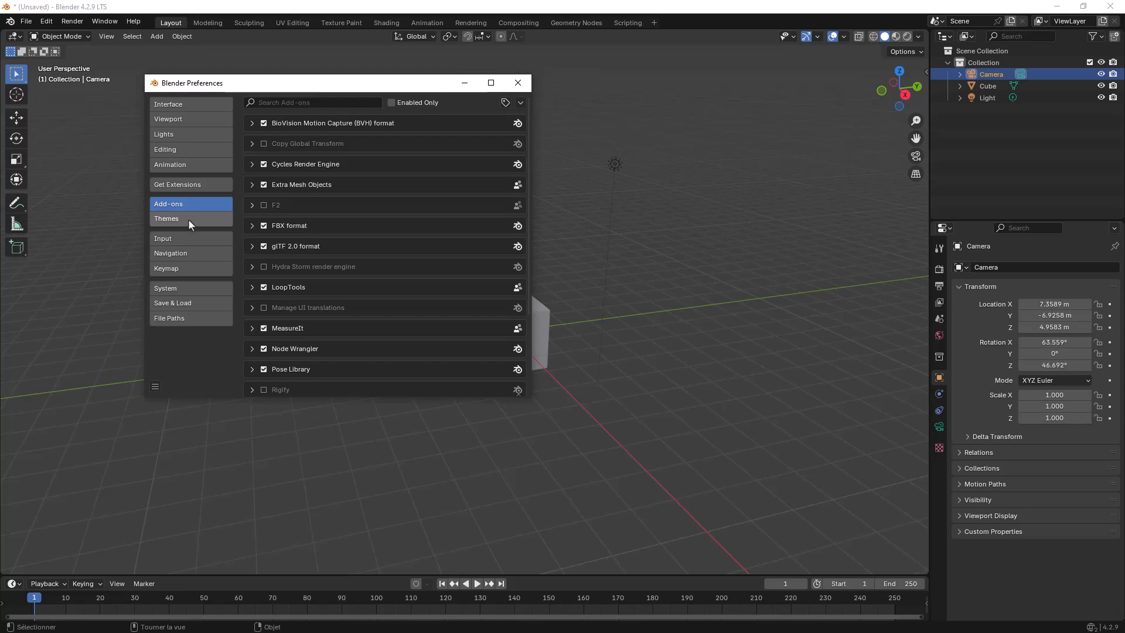
pyautogui.click(191, 239)
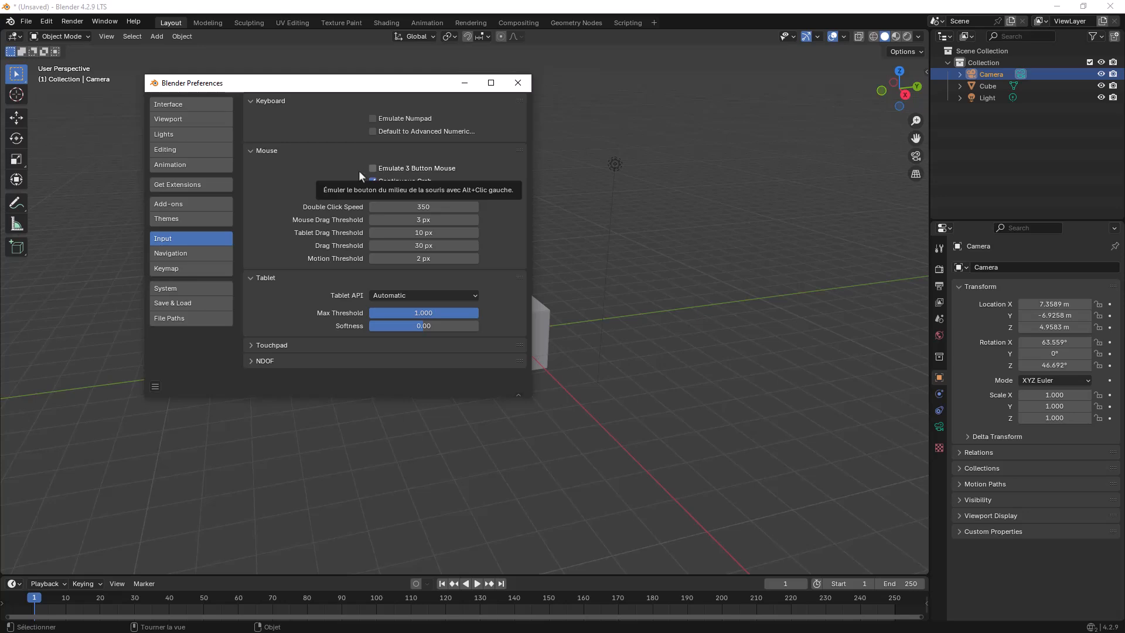
pyautogui.click(176, 253)
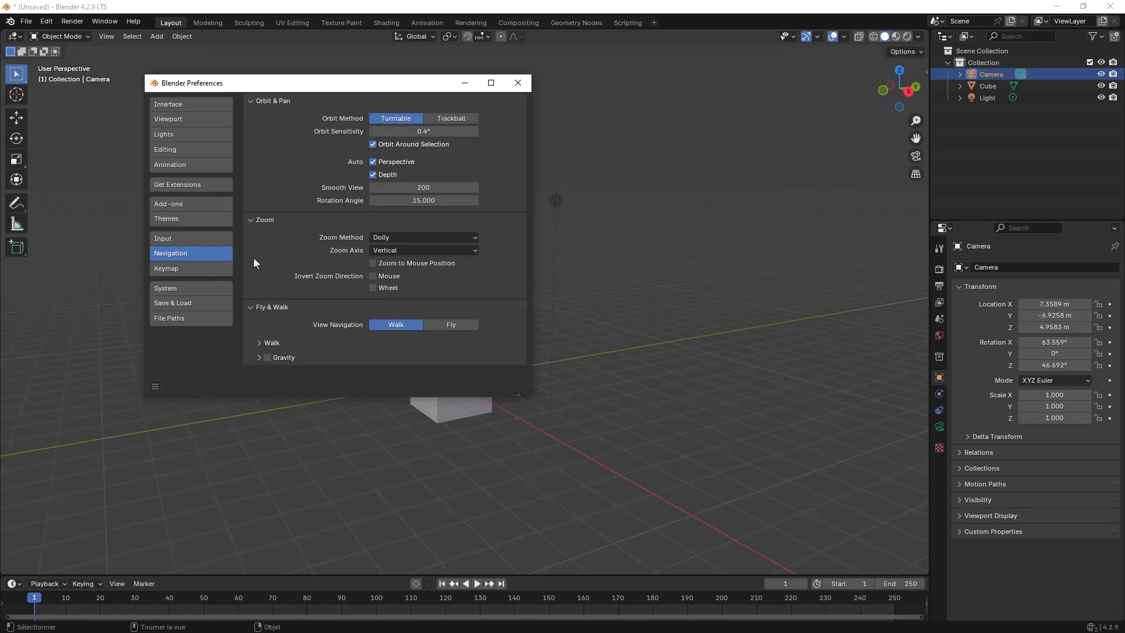
# Show the Keymap preferences clear of the scene objects and test selection by alternating between the cube and the camera, ending on the cube.
pyautogui.click(205, 269)
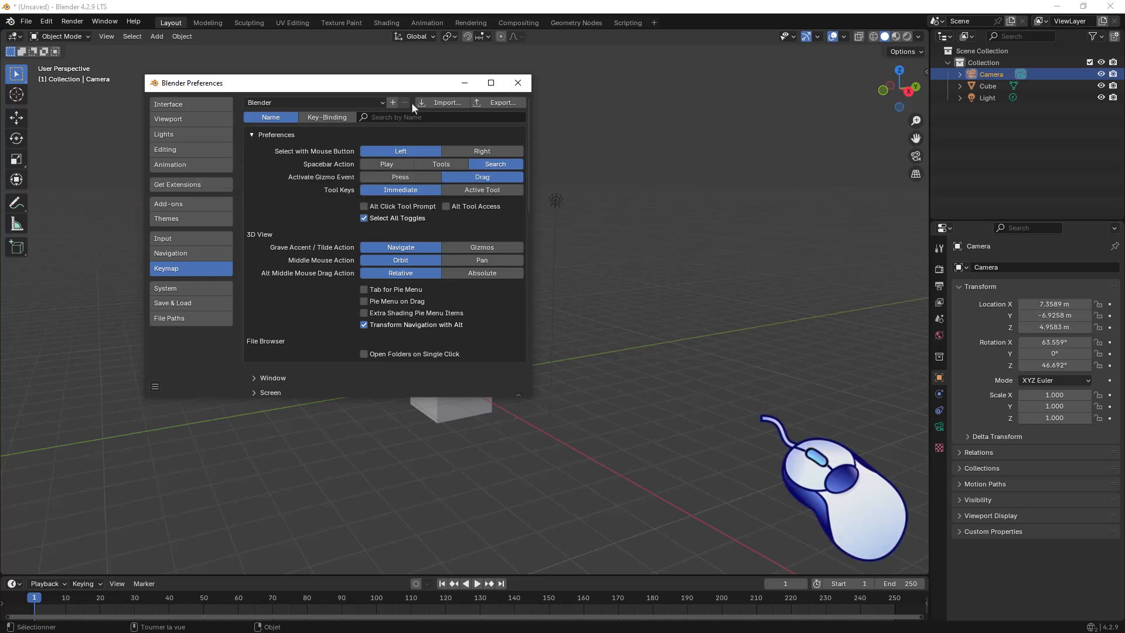
pyautogui.moveTo(410, 82); pyautogui.dragTo(800, 106)
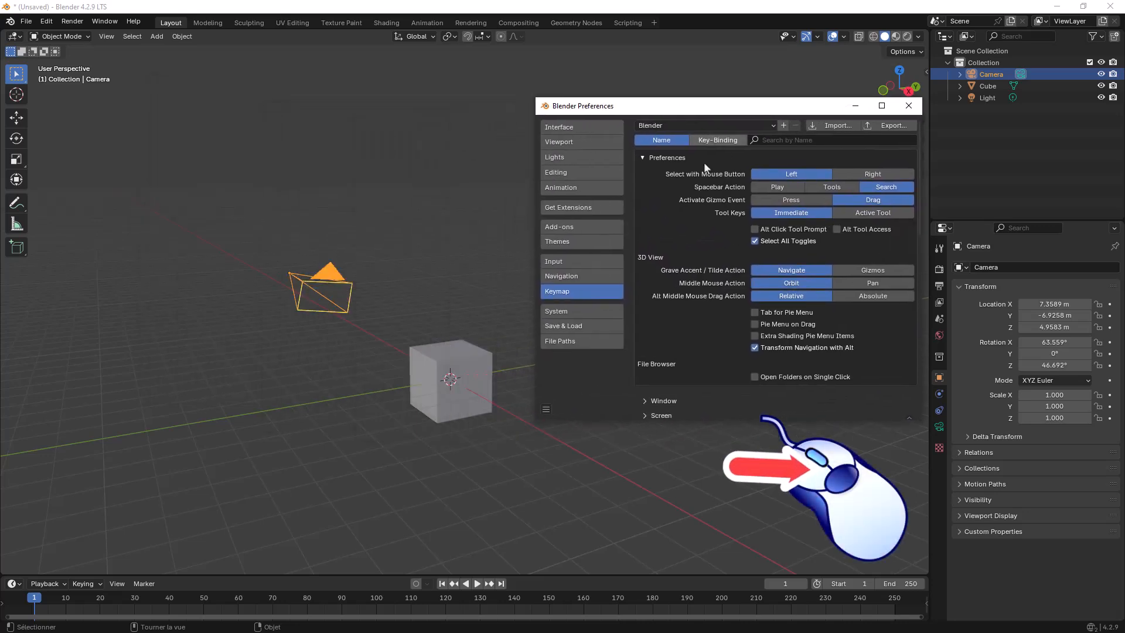
pyautogui.click(465, 353)
pyautogui.click(328, 272)
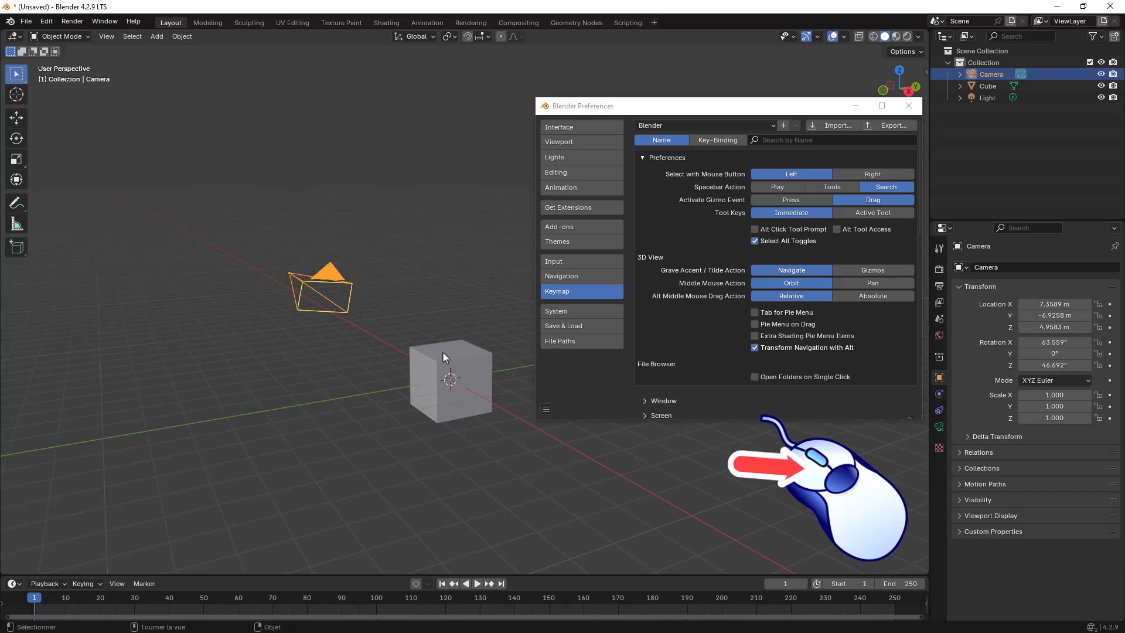
pyautogui.click(444, 353)
pyautogui.click(332, 276)
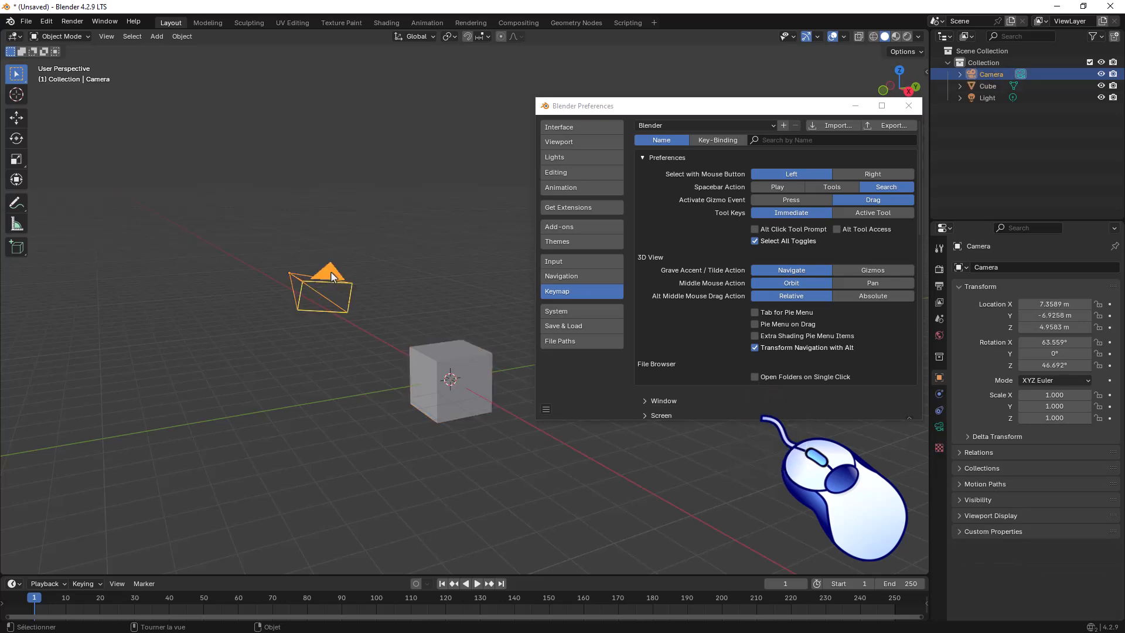
pyautogui.click(444, 350)
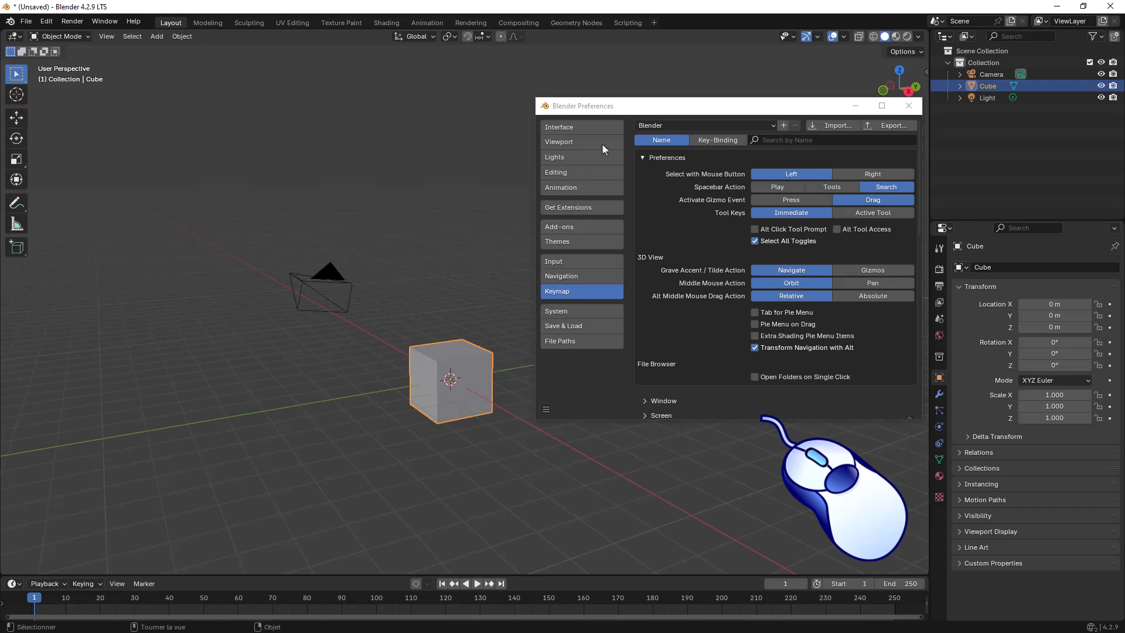
# Move the Preferences window off the free 3D view area, deselect the cube, and test the Spacebar search action.
pyautogui.moveTo(632, 111); pyautogui.dragTo(346, 96)
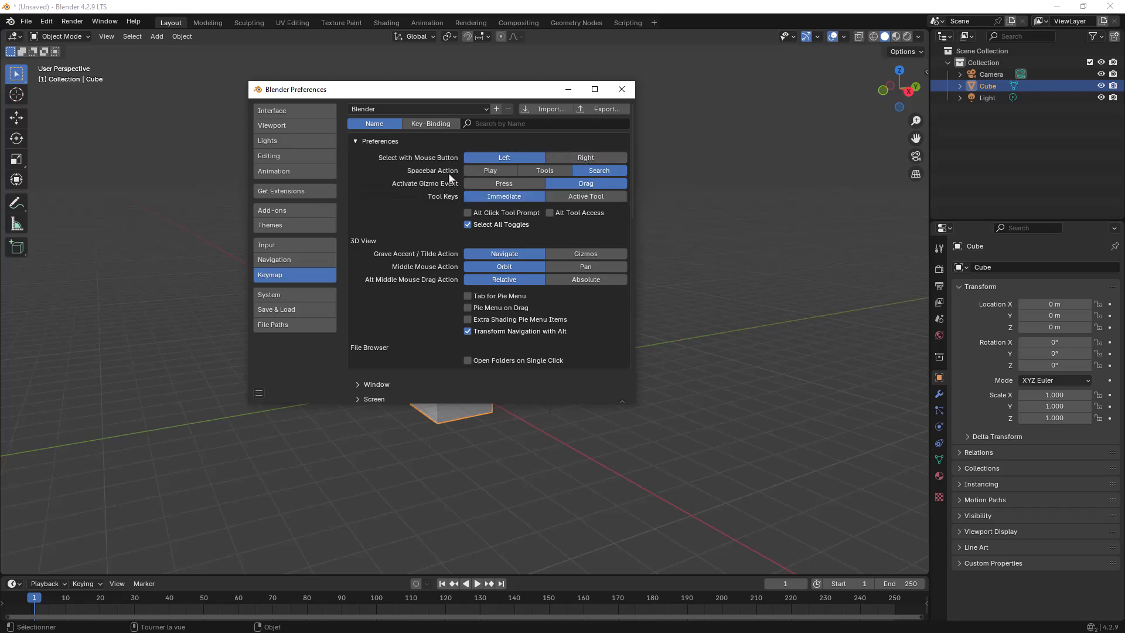
pyautogui.click(688, 238)
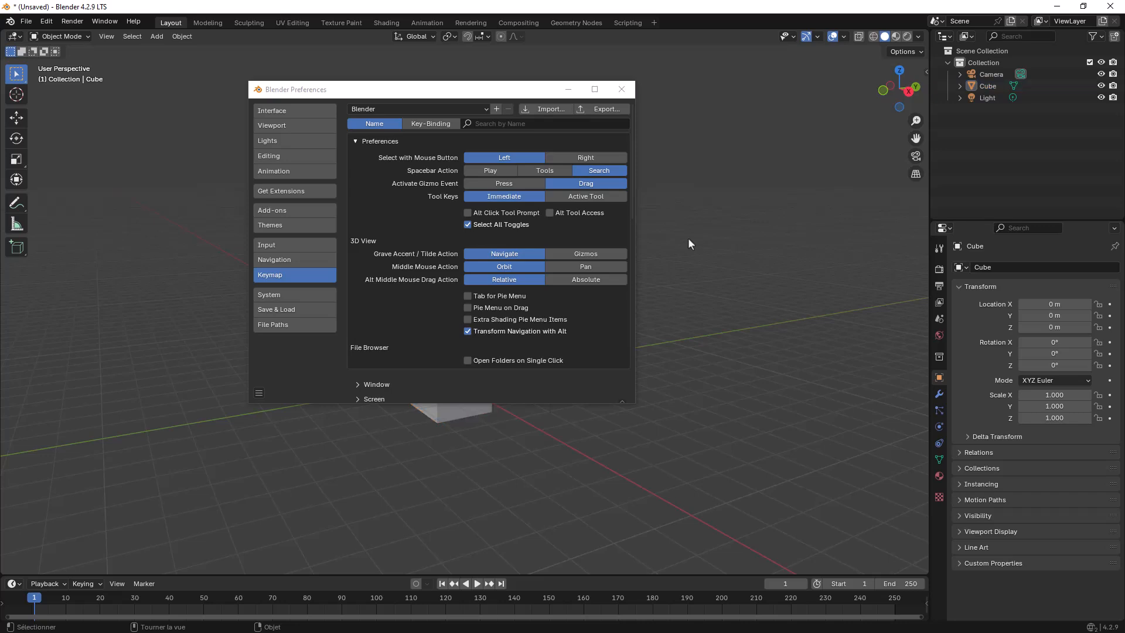
pyautogui.press('space')
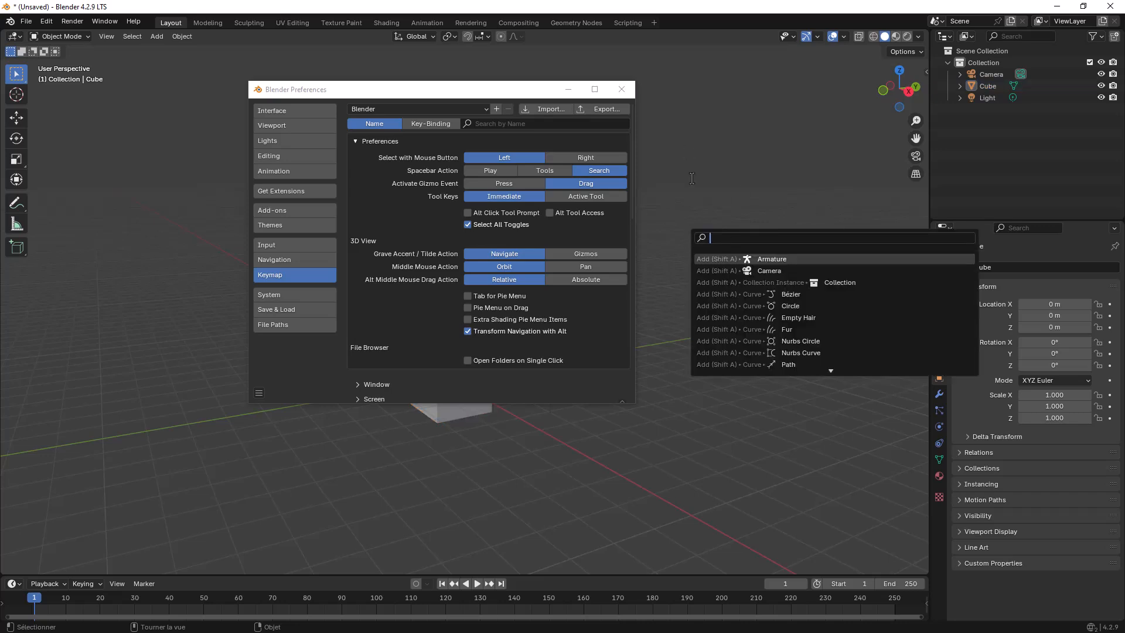
# Dismiss the search and test the Select All Toggles option by selecting all scene objects and deselecting them again.
pyautogui.press('Escape')
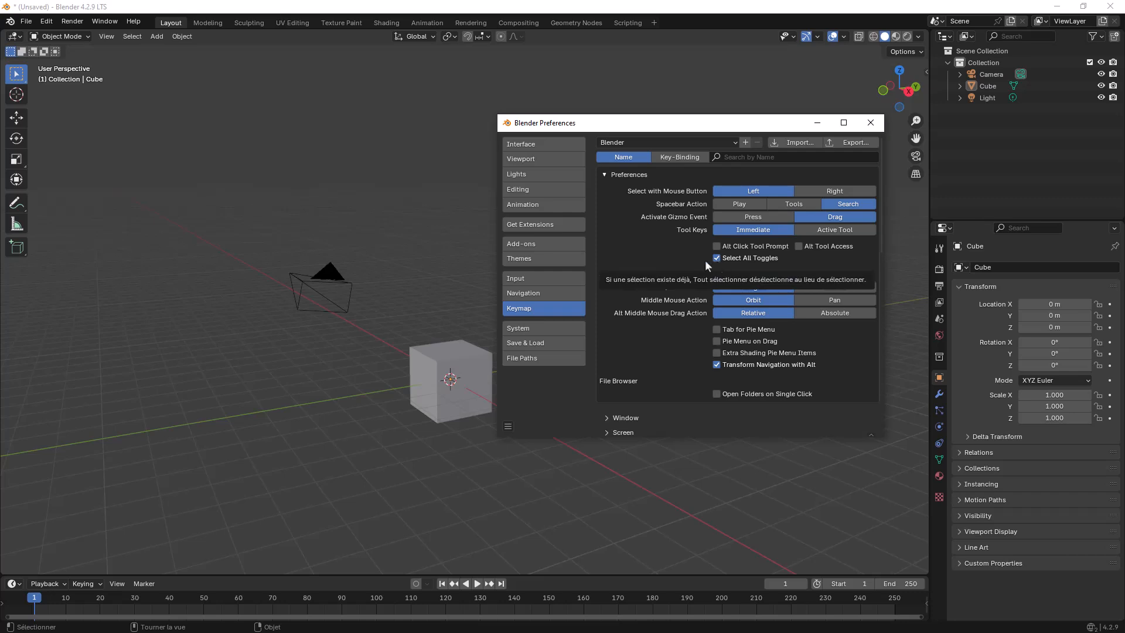
pyautogui.press('a')
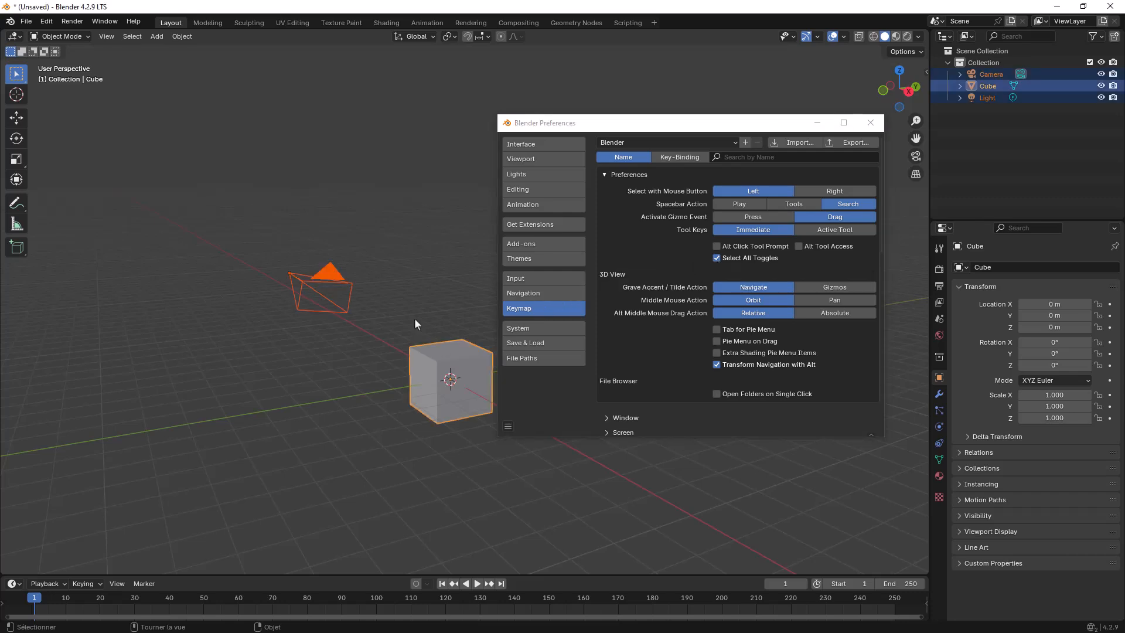
pyautogui.press('a')
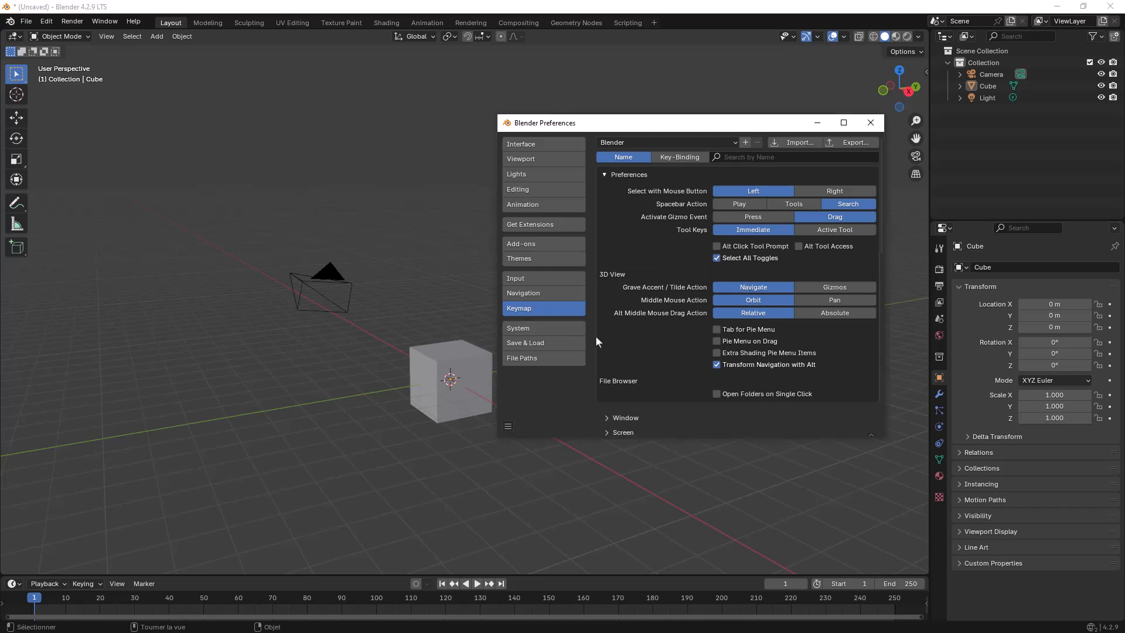
# Compare the CUDA, HIP and oneAPI options for Cycles render devices in the System preferences, ending on OptiX.
pyautogui.click(549, 329)
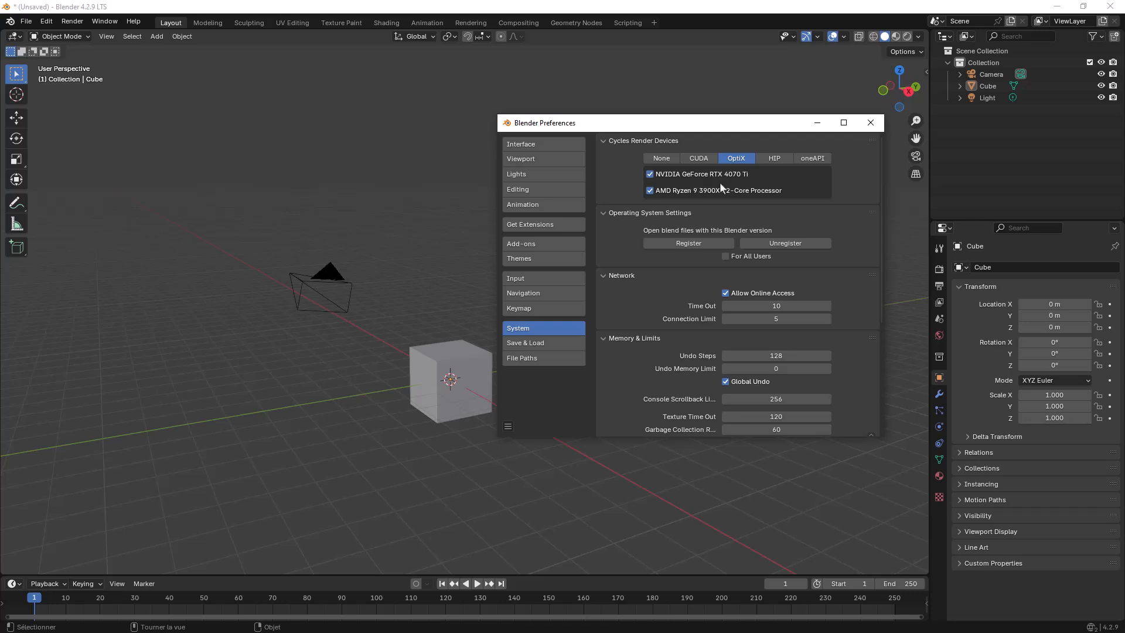
pyautogui.click(699, 158)
pyautogui.click(782, 158)
pyautogui.click(809, 160)
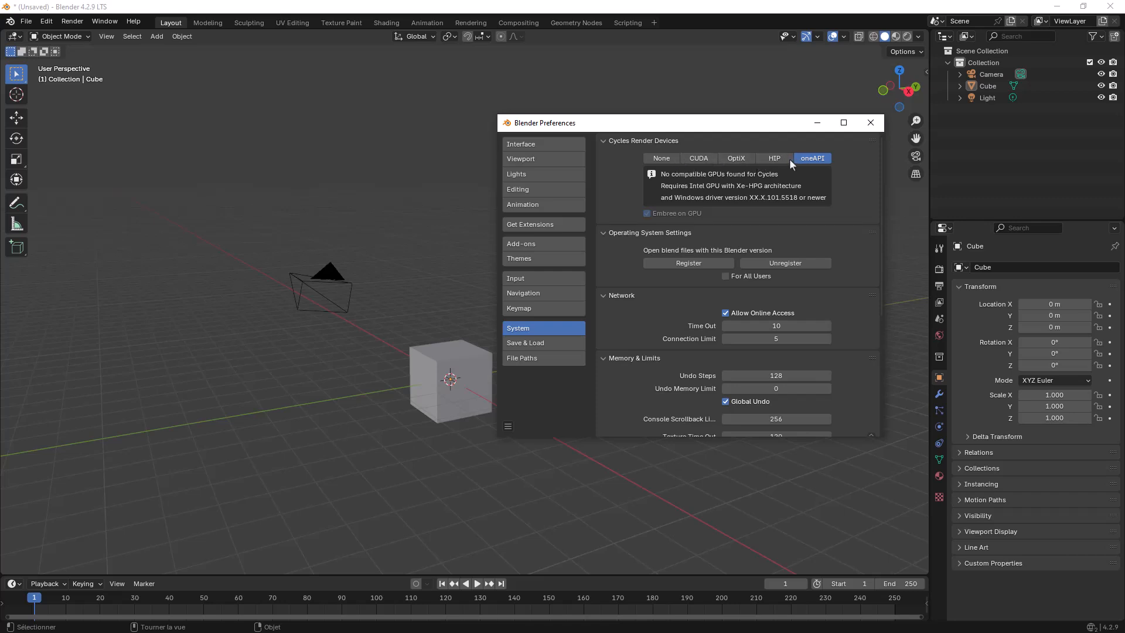
pyautogui.click(706, 159)
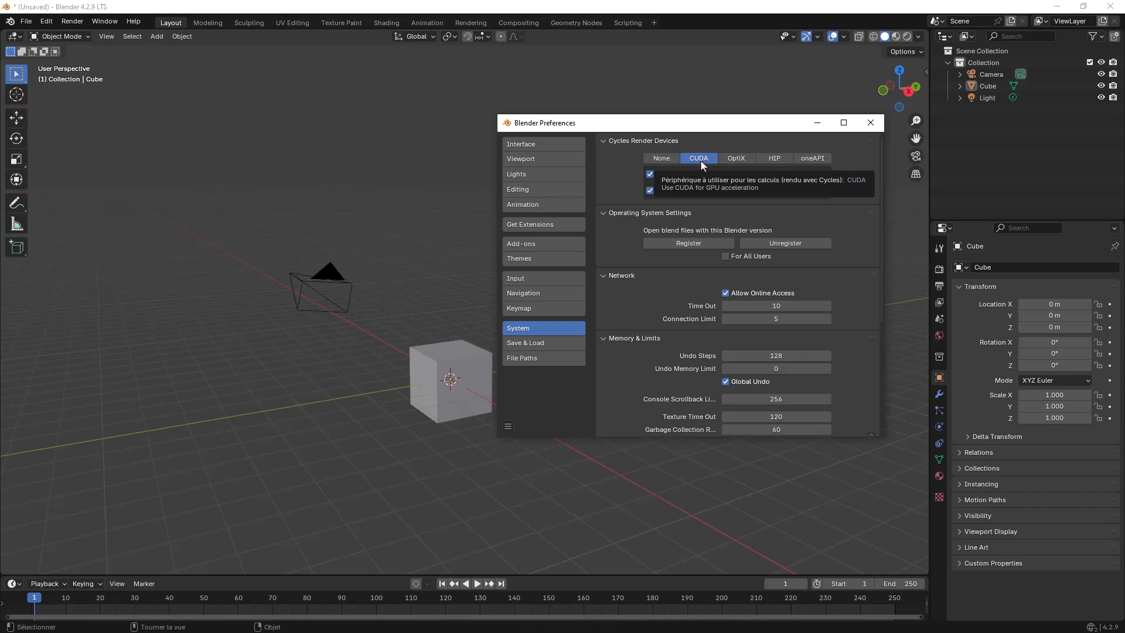
pyautogui.click(732, 159)
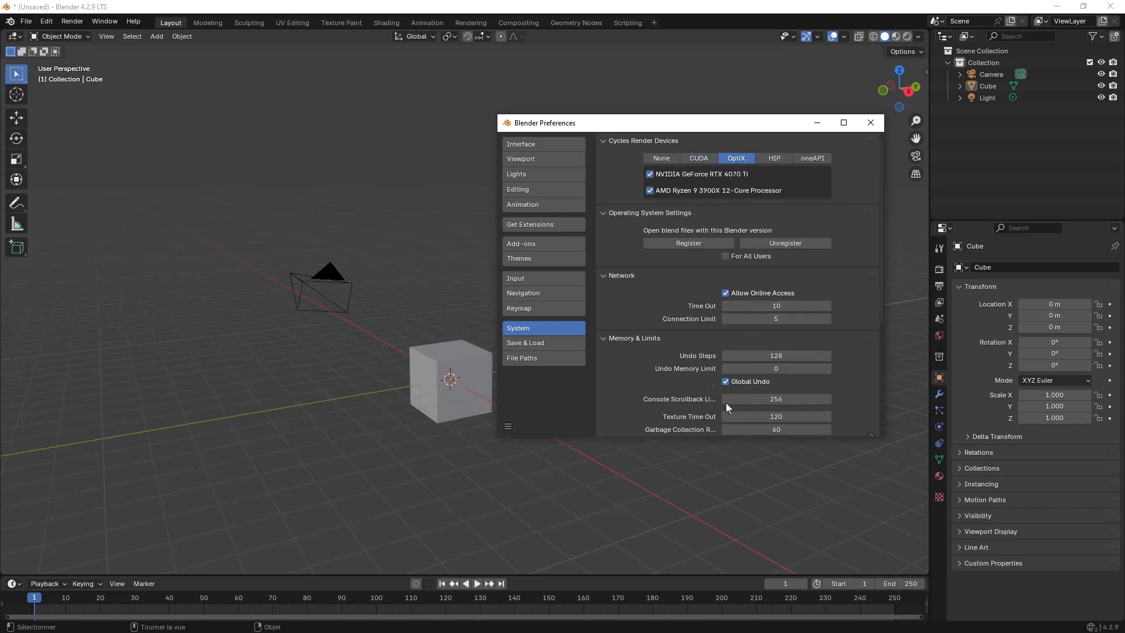
# Review the Save & Load and File Paths preferences, and close the Preferences window.
pyautogui.click(551, 346)
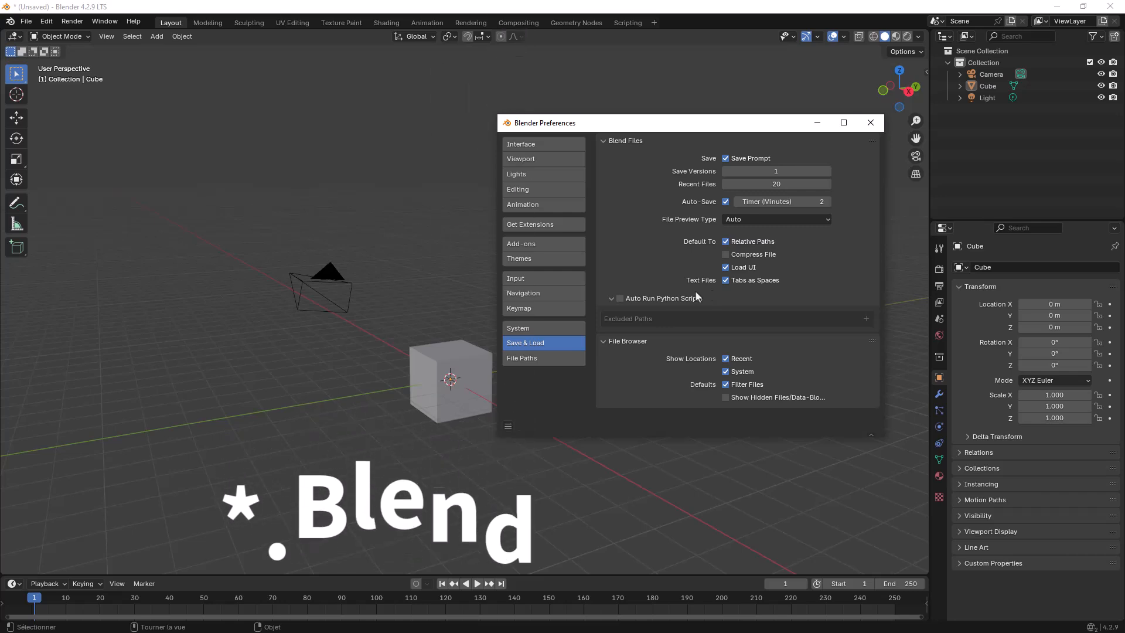
pyautogui.click(540, 359)
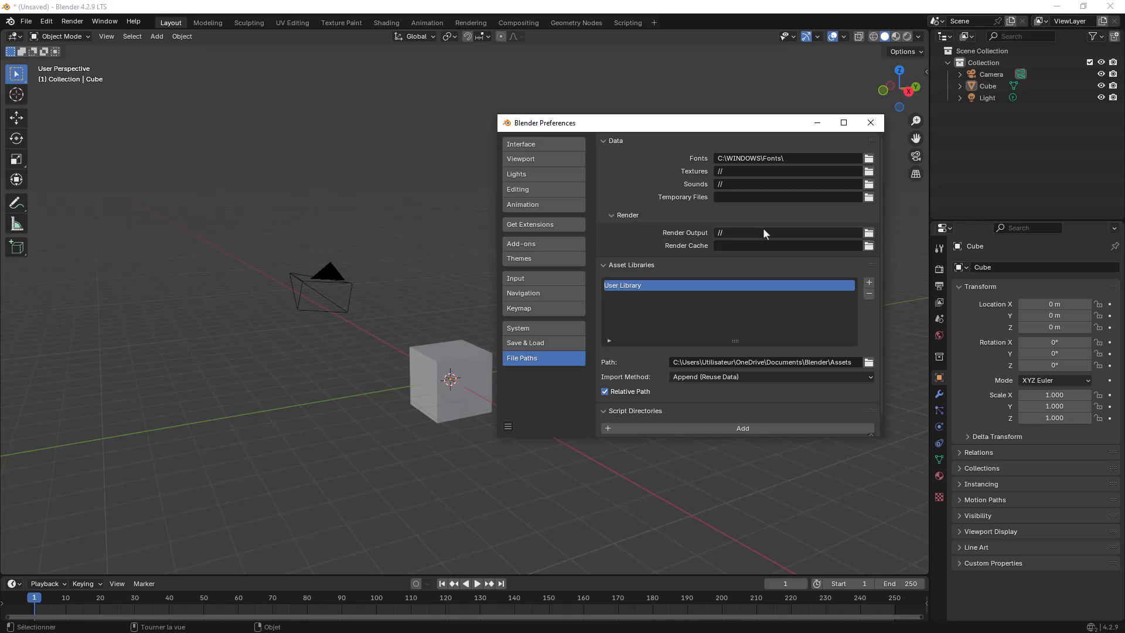
pyautogui.click(870, 122)
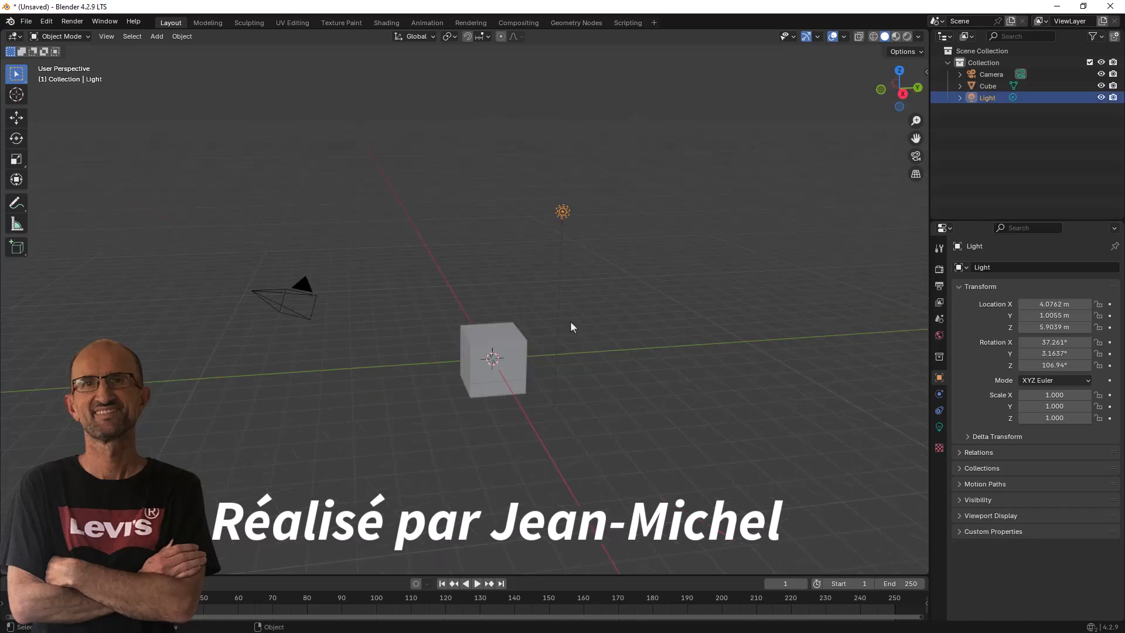
# Resize the workspace areas by making the Timeline taller and the Outliner and Properties editors slightly wider.
pyautogui.moveTo(568, 321); pyautogui.dragTo(565, 389, button='middle')
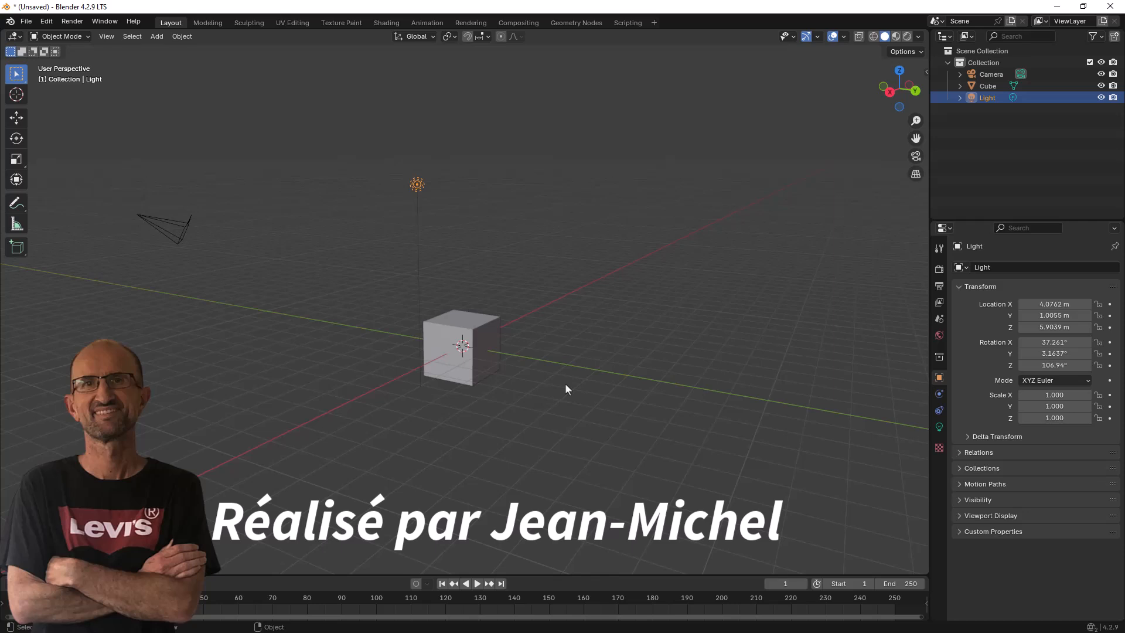
pyautogui.moveTo(523, 574); pyautogui.dragTo(554, 442)
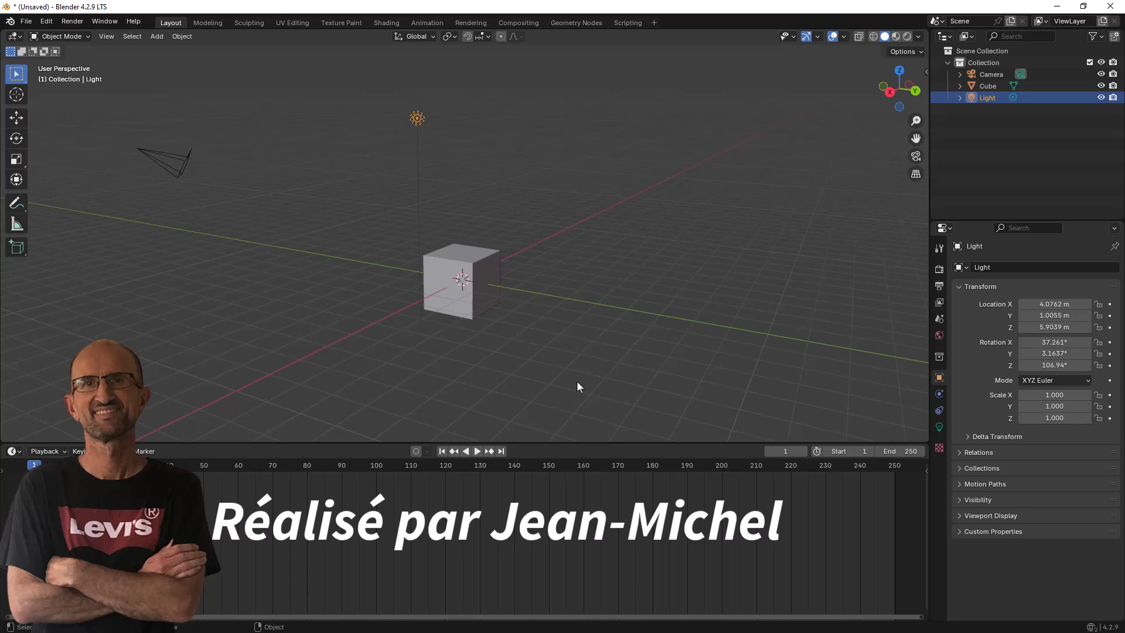
pyautogui.moveTo(534, 442); pyautogui.dragTo(541, 507)
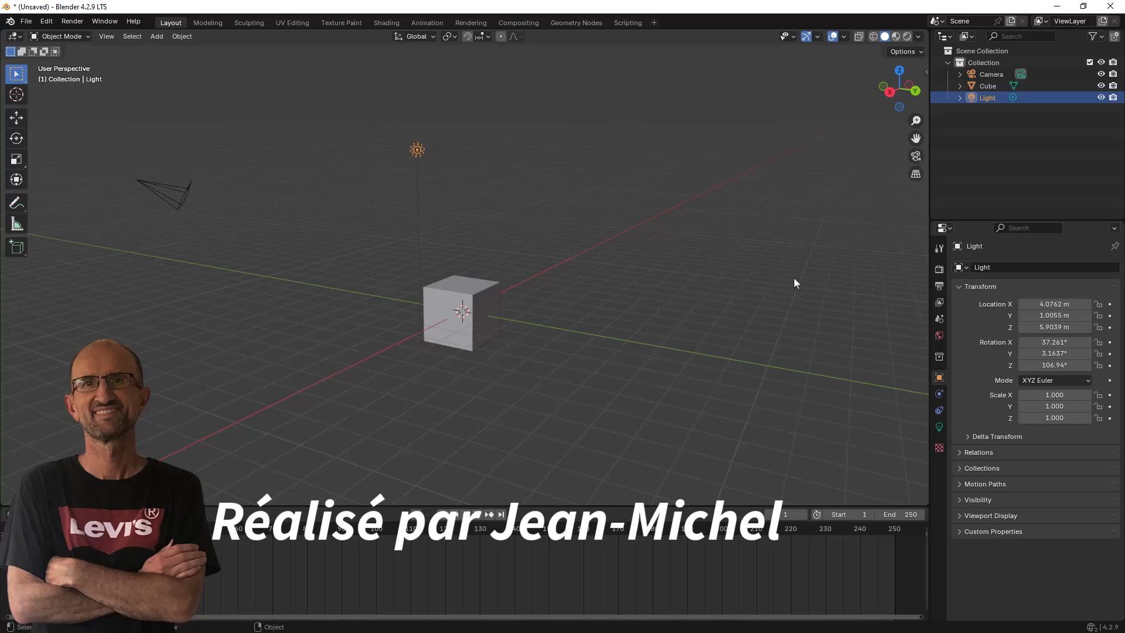
pyautogui.moveTo(926, 246); pyautogui.dragTo(892, 247)
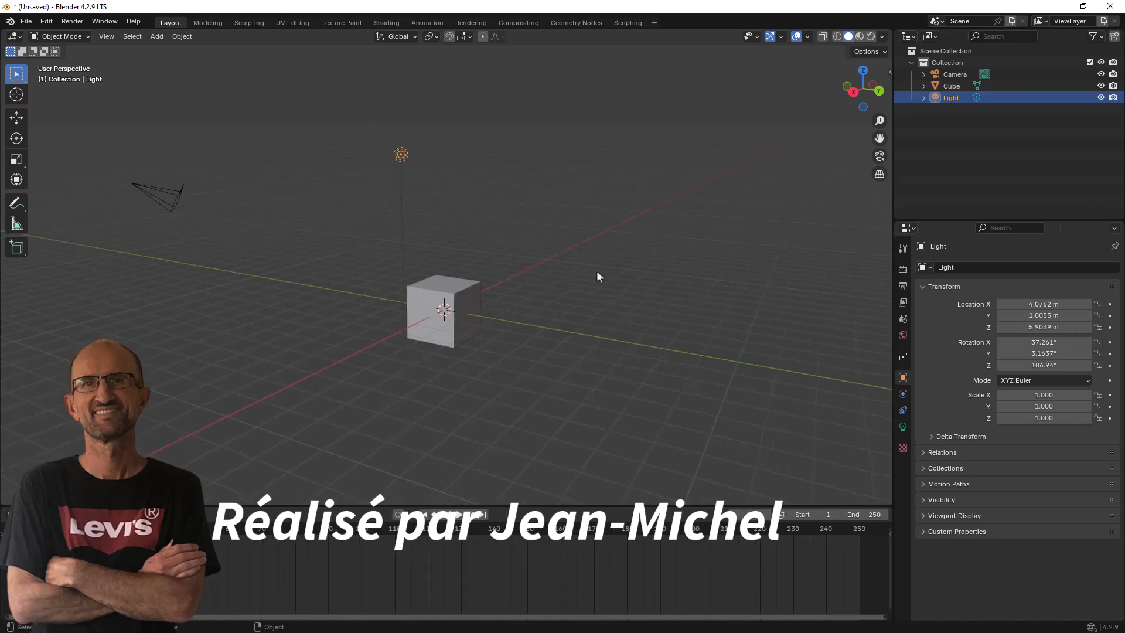